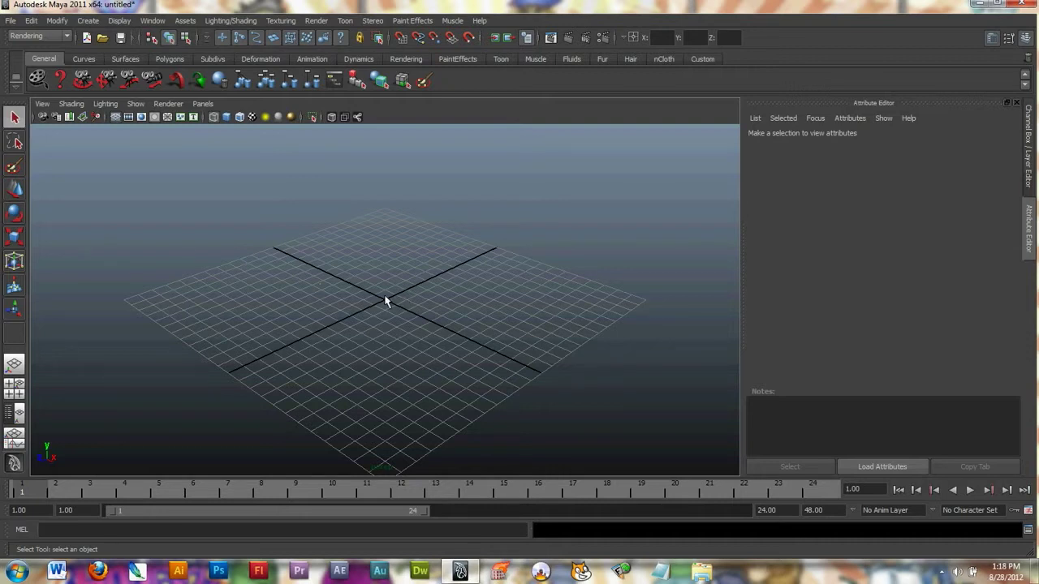
# - Tumble, track and dolly the perspective camera back until the whole grid looks small
pyautogui.keyDown('alt'); pyautogui.moveTo(366, 290); pyautogui.dragTo(439, 287); pyautogui.keyUp('alt')
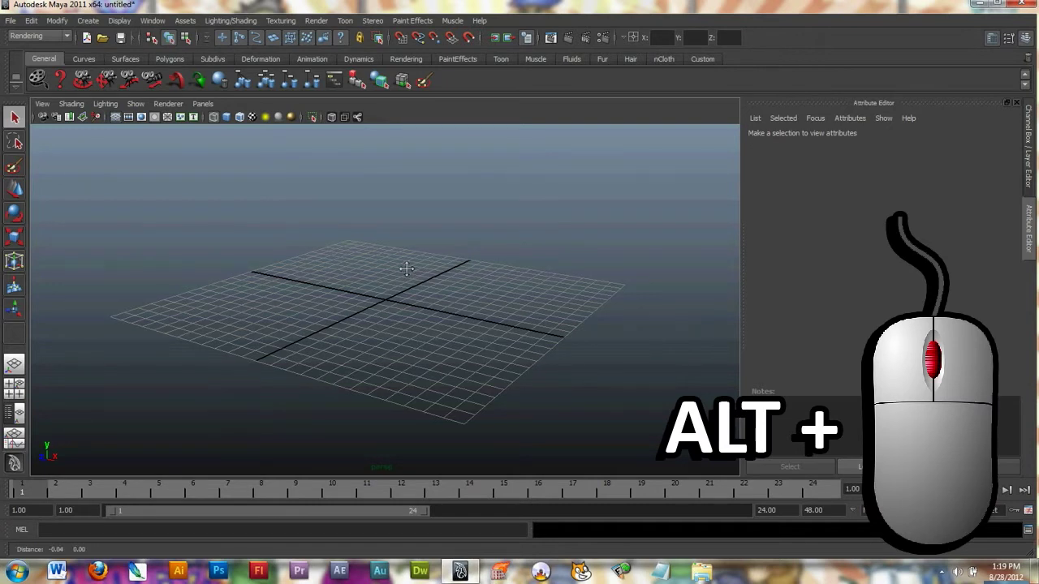
pyautogui.keyDown('alt'); pyautogui.moveTo(406, 274); pyautogui.dragTo(398, 308, button='middle'); pyautogui.keyUp('alt')
pyautogui.keyDown('alt'); pyautogui.moveTo(398, 308); pyautogui.dragTo(317, 281, button='right'); pyautogui.keyUp('alt')
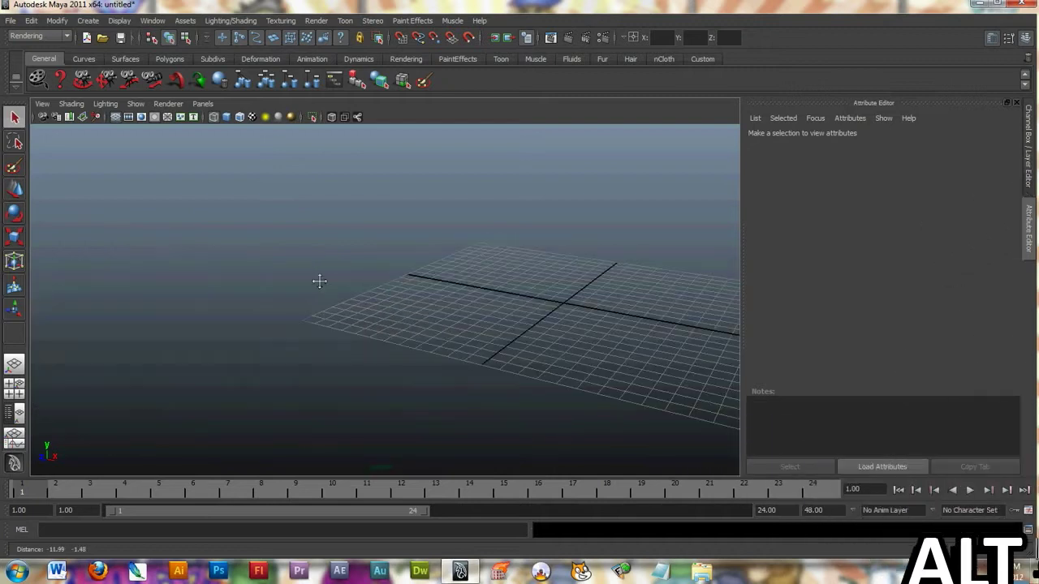
pyautogui.keyDown('alt'); pyautogui.moveTo(317, 281); pyautogui.dragTo(430, 323); pyautogui.keyUp('alt')
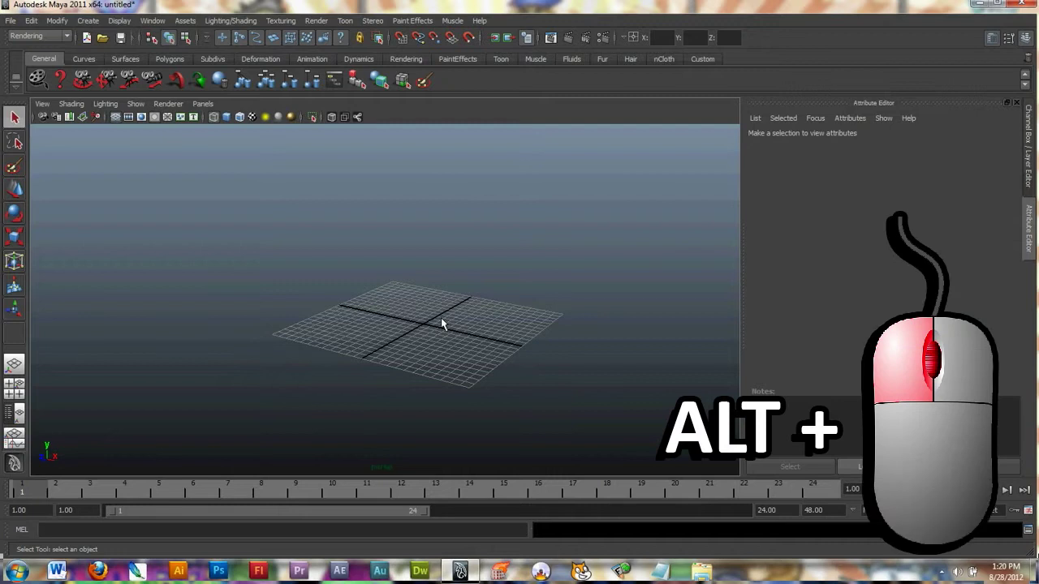
pyautogui.keyDown('alt'); pyautogui.moveTo(440, 319); pyautogui.dragTo(440, 317); pyautogui.keyUp('alt')
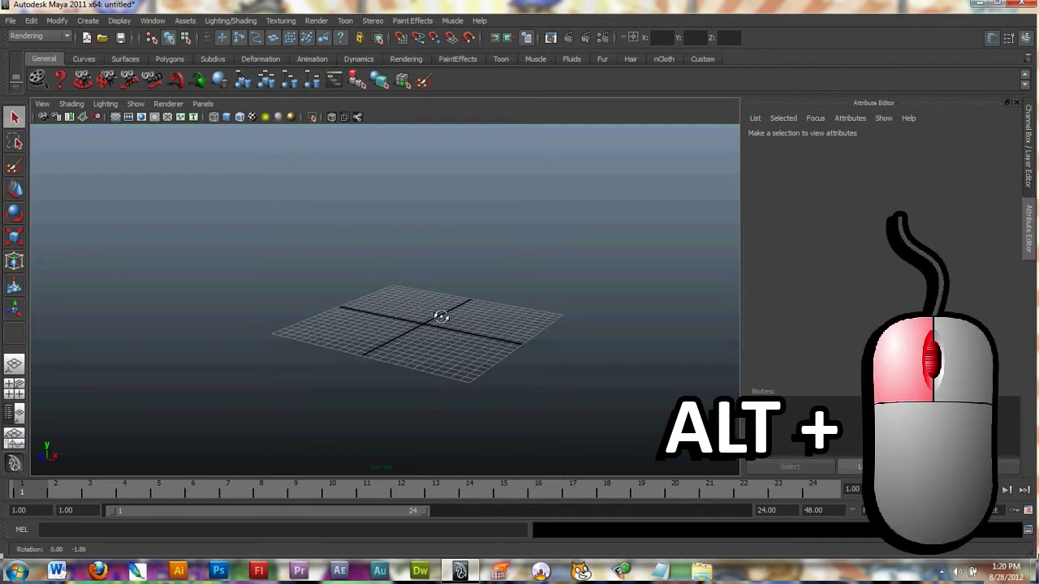
pyautogui.keyDown('alt'); pyautogui.moveTo(440, 317); pyautogui.dragTo(529, 364, button='right'); pyautogui.keyUp('alt')
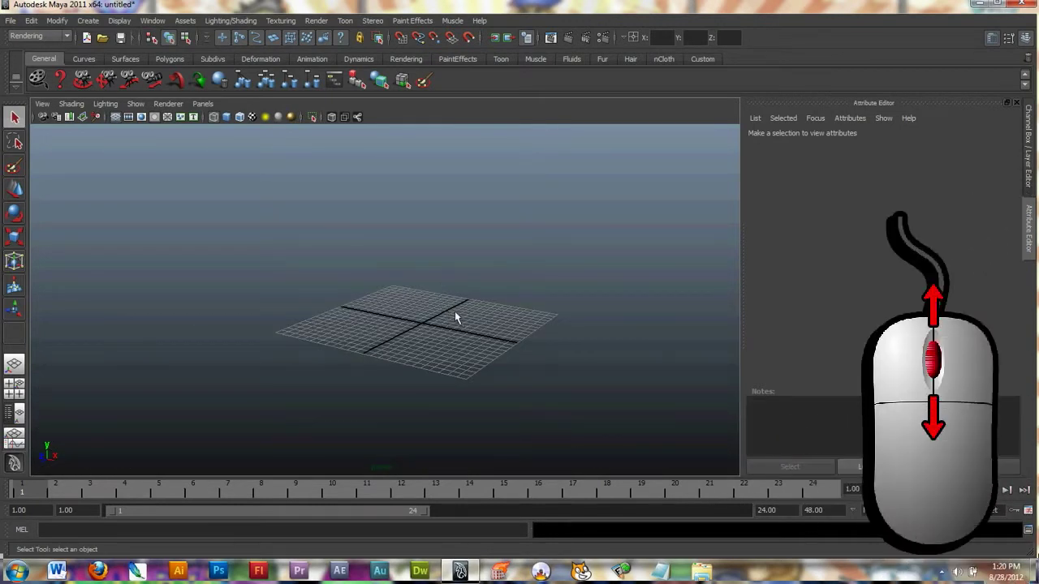
pyautogui.scroll(5, 454, 310)
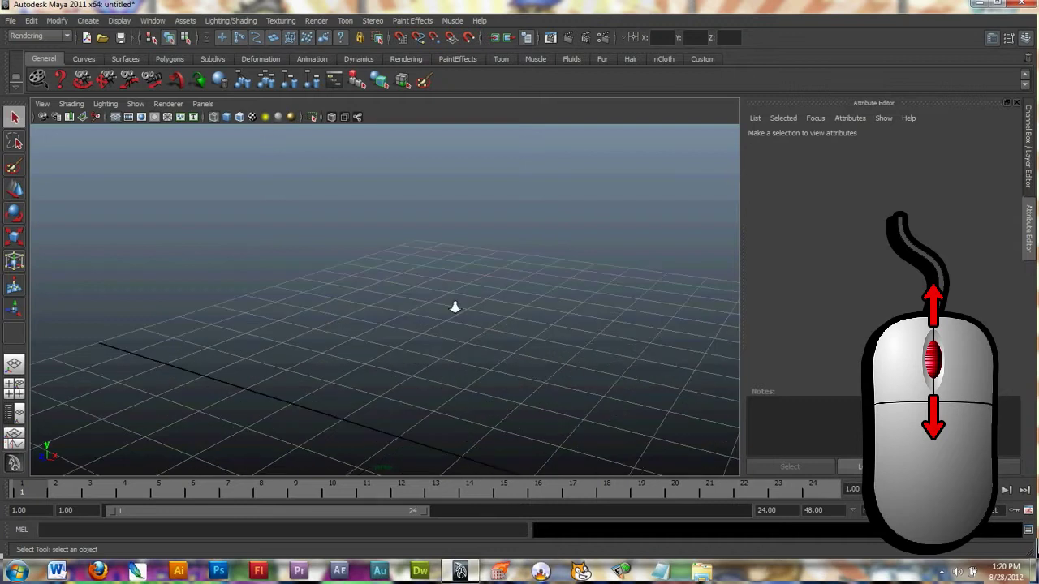
pyautogui.scroll(-5, 451, 304)
pyautogui.scroll(6, 448, 299)
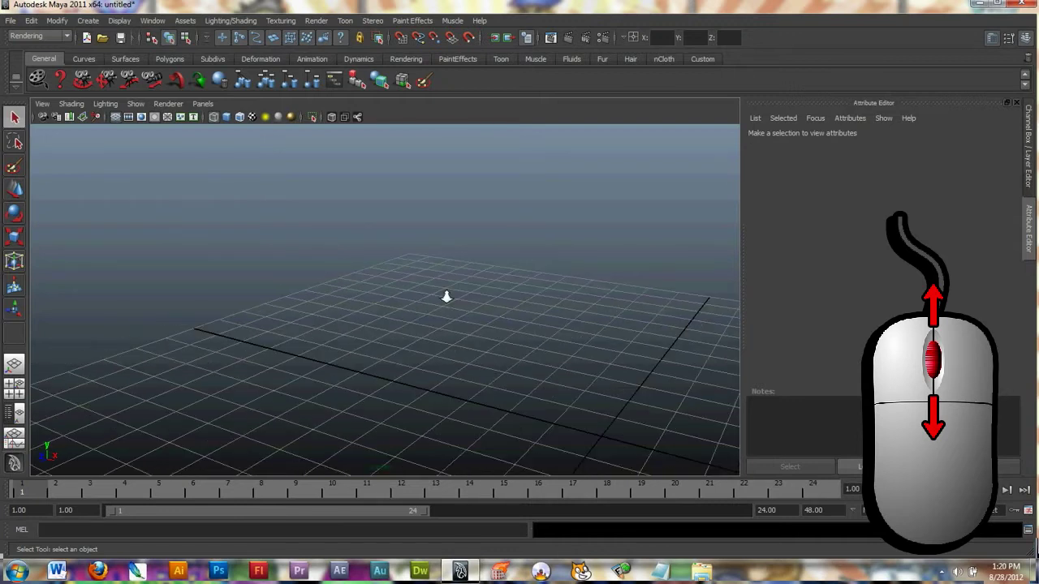
pyautogui.scroll(3, 442, 298)
pyautogui.scroll(-6, 441, 301)
pyautogui.scroll(4, 442, 302)
pyautogui.scroll(-3, 442, 302)
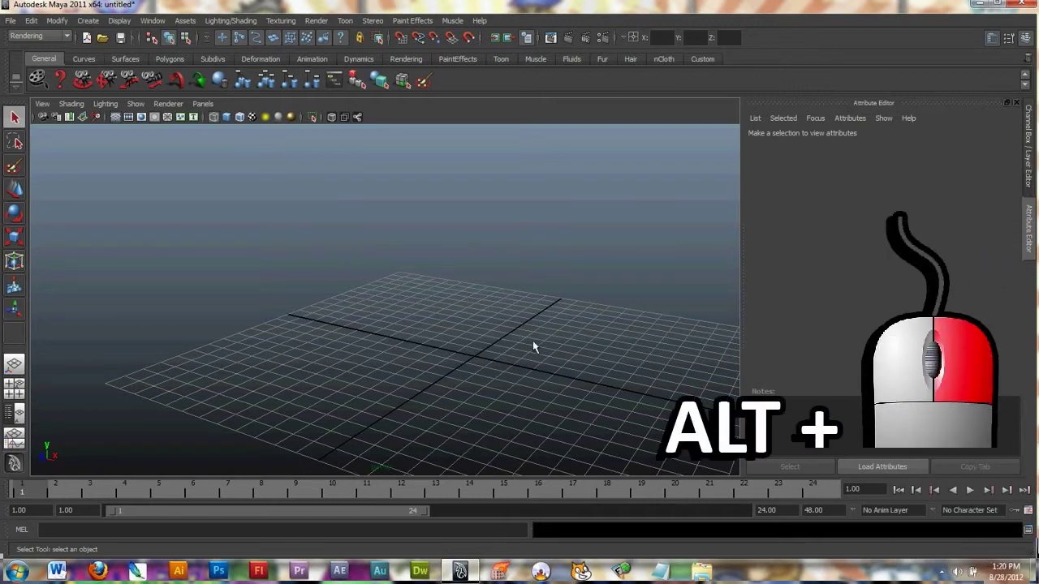
pyautogui.keyDown('alt'); pyautogui.moveTo(534, 341); pyautogui.dragTo(566, 328, button='right'); pyautogui.keyUp('alt')
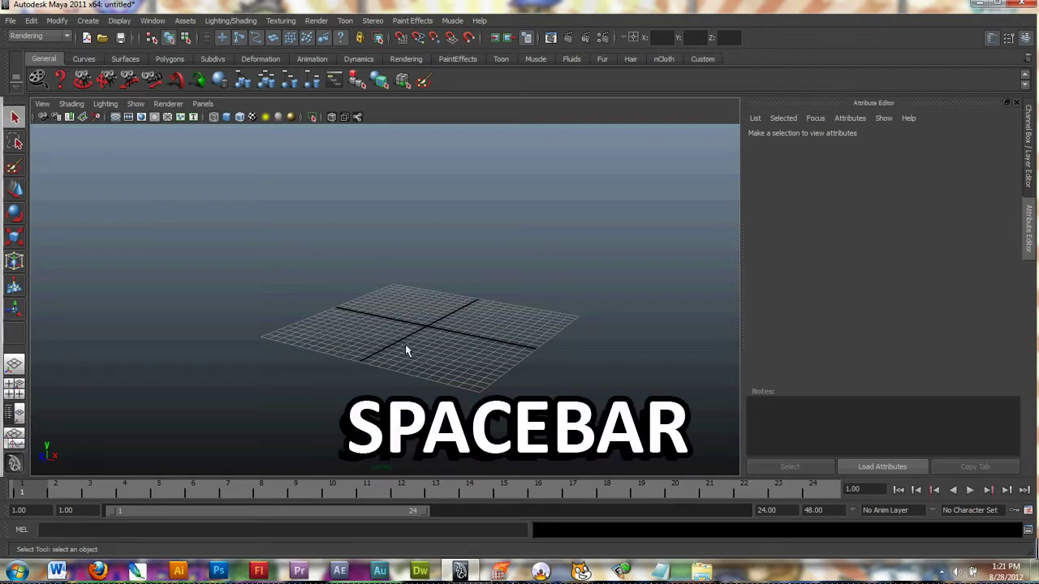
# - Switch to the four-panel layout and activate the bottom-left, bottom-right and perspective panels
pyautogui.press('space')
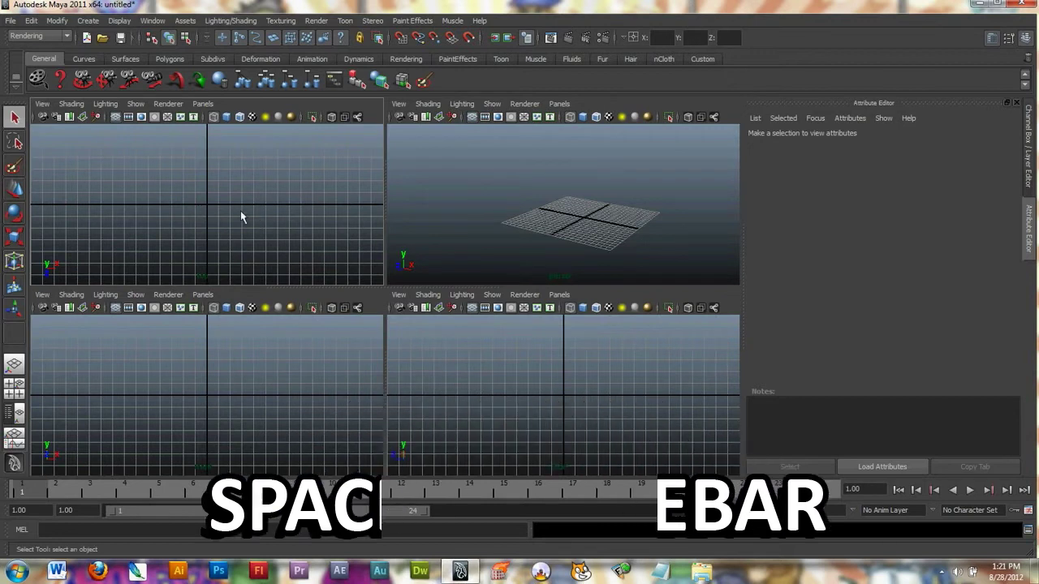
pyautogui.click(218, 430)
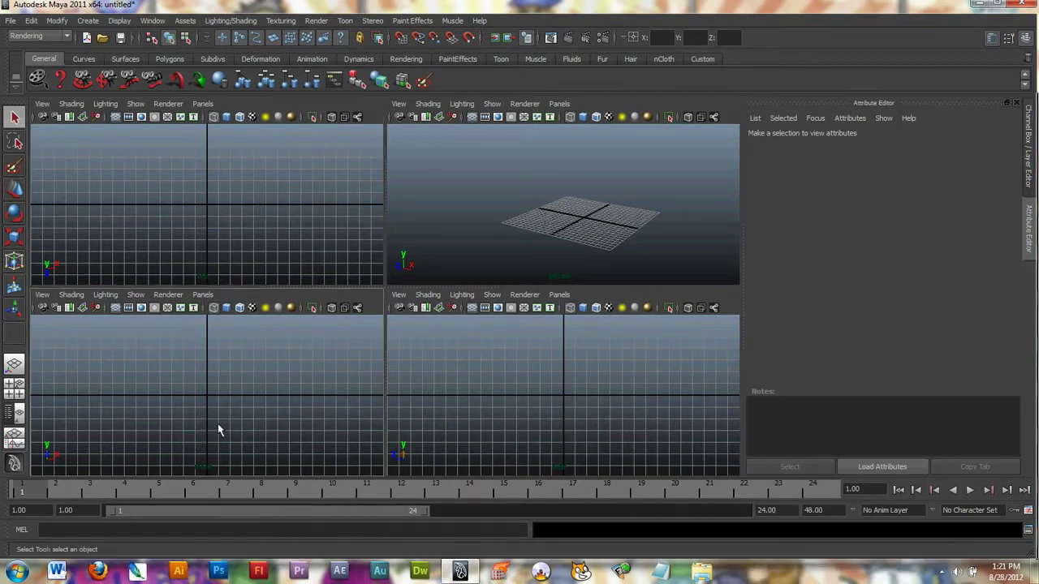
pyautogui.click(563, 394)
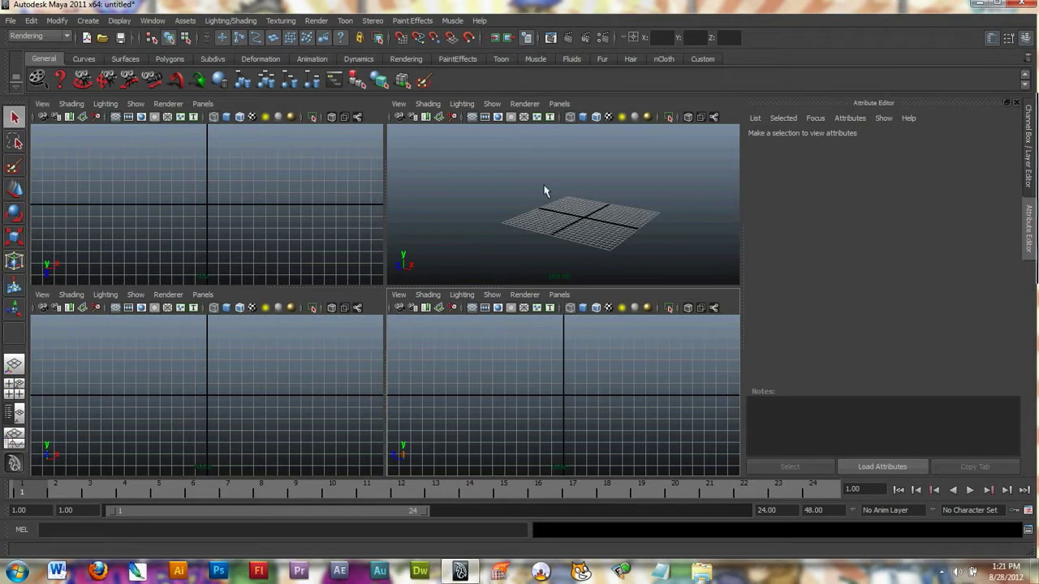
pyautogui.click(544, 259)
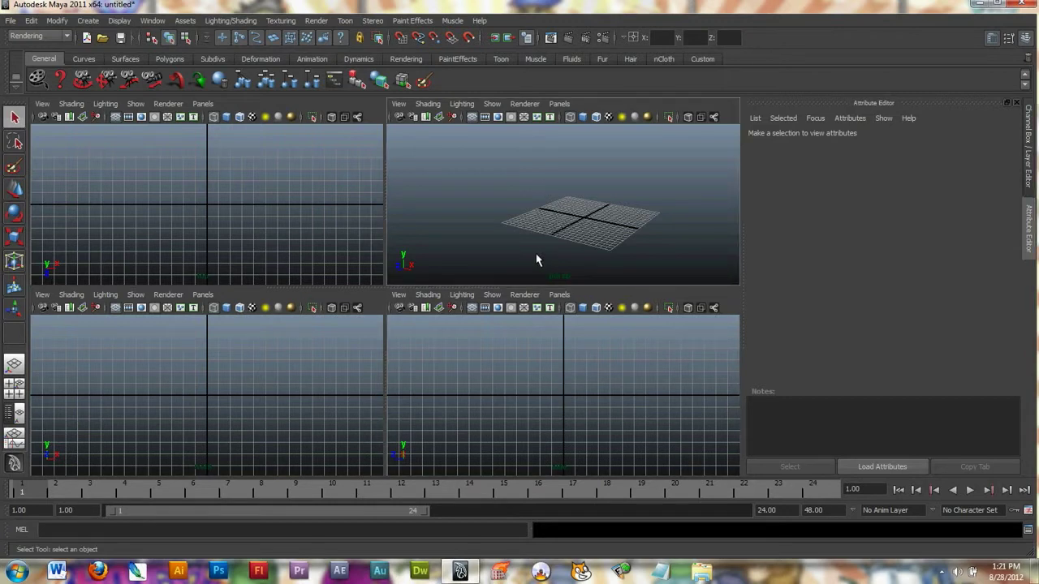
# - Orbit the perspective panel, then zoom out and pan the bottom-right side view
pyautogui.keyDown('alt'); pyautogui.moveTo(540, 213); pyautogui.dragTo(592, 232); pyautogui.keyUp('alt')
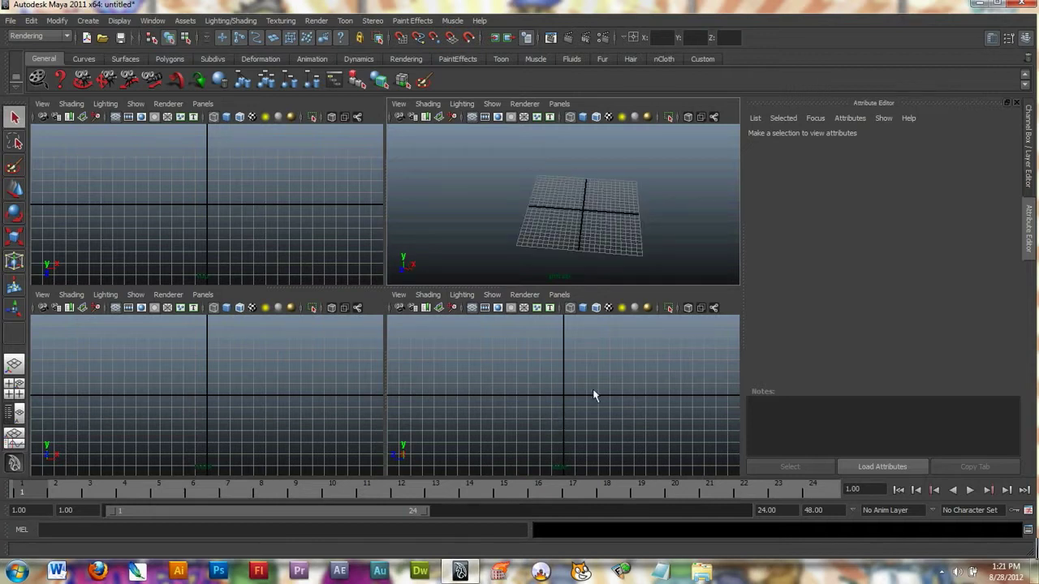
pyautogui.keyDown('alt'); pyautogui.moveTo(592, 395); pyautogui.dragTo(258, 381, button='right'); pyautogui.keyUp('alt')
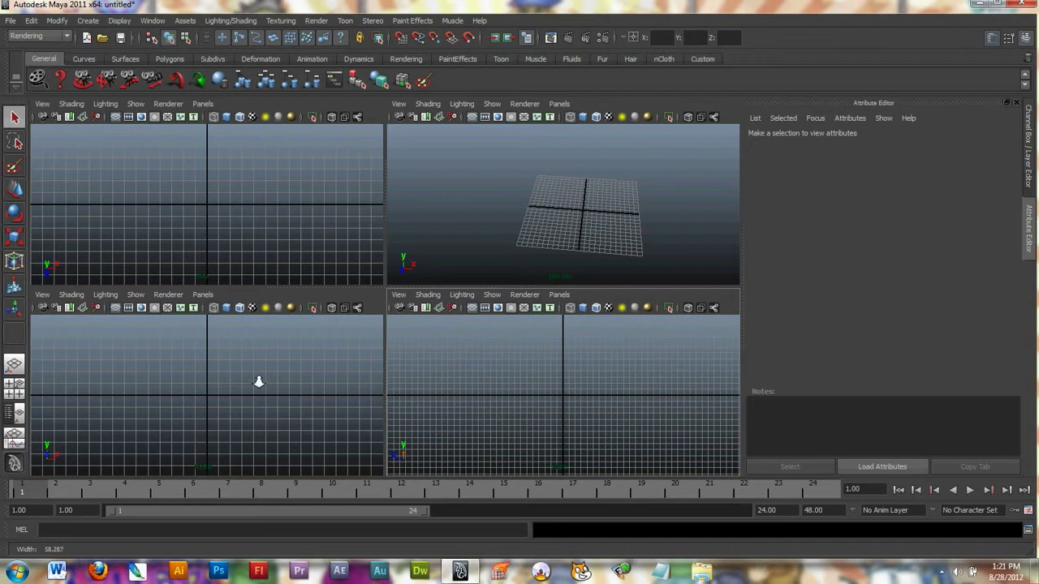
pyautogui.keyDown('alt'); pyautogui.moveTo(420, 385); pyautogui.dragTo(255, 264, button='middle'); pyautogui.keyUp('alt')
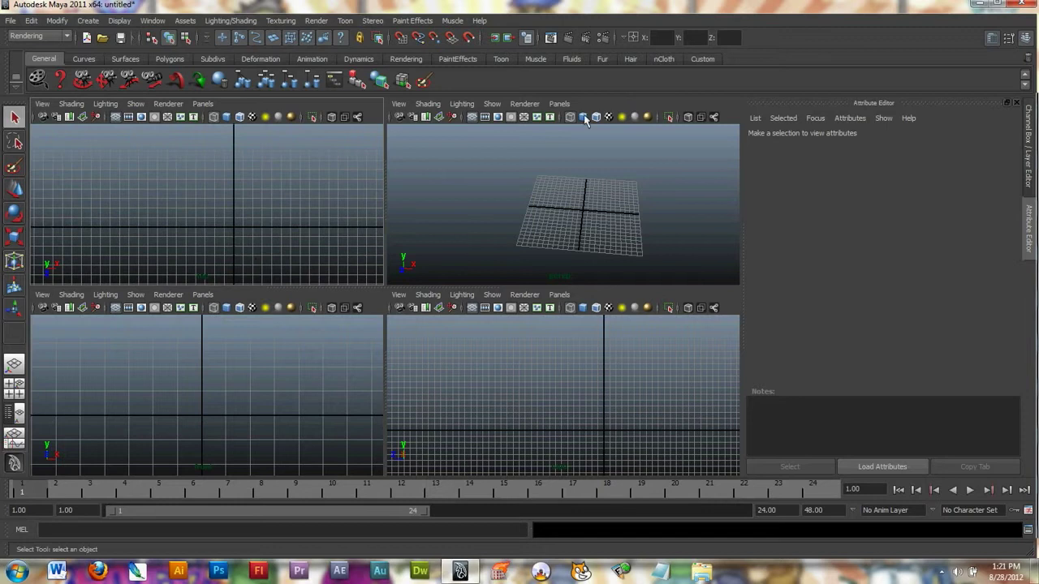
# - Return to a single large perspective view and show the Polygons shelf
pyautogui.press('space')
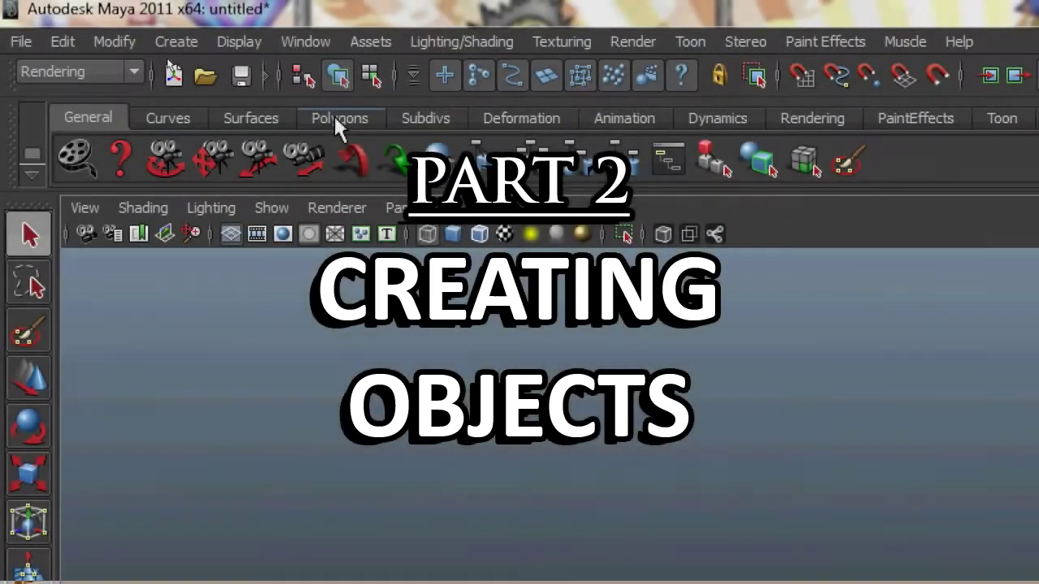
pyautogui.click(337, 119)
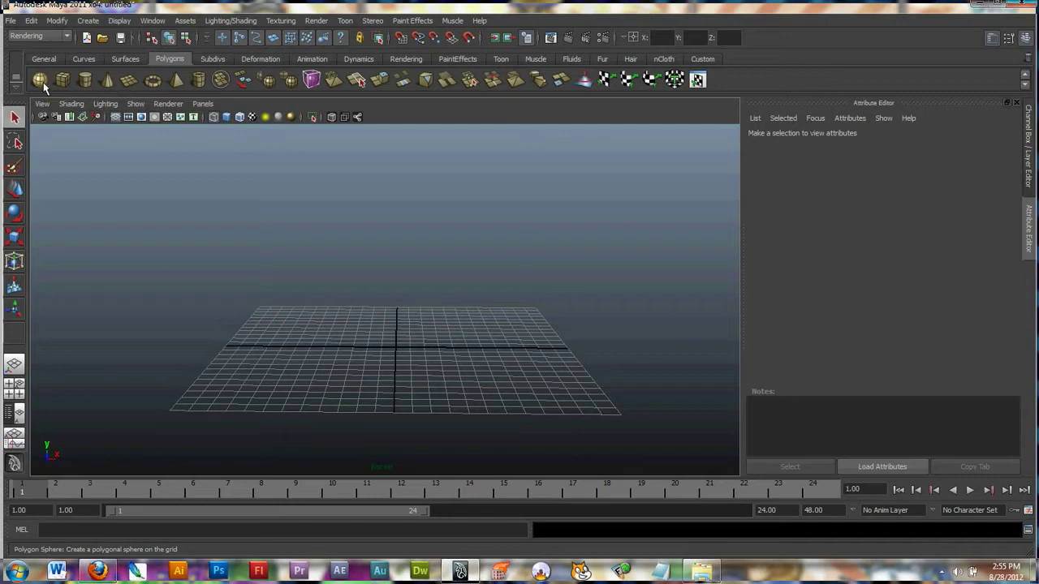
# - Draw polygon sphere pSphere1 at the grid centre, then orbit, dolly and pan to inspect it
pyautogui.click(40, 80)
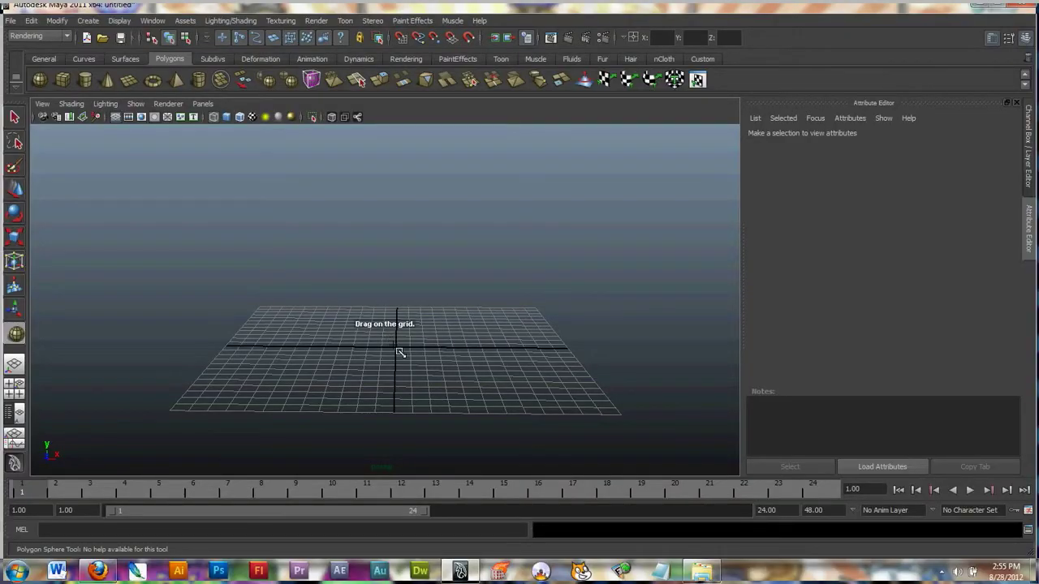
pyautogui.moveTo(399, 352); pyautogui.dragTo(434, 374)
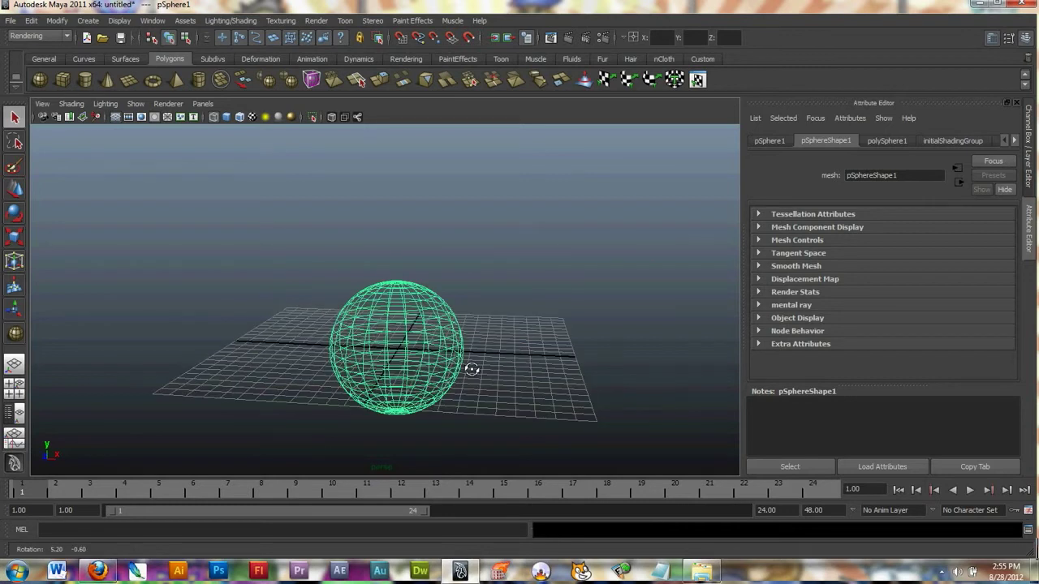
pyautogui.keyDown('alt'); pyautogui.moveTo(471, 369); pyautogui.dragTo(490, 331); pyautogui.keyUp('alt')
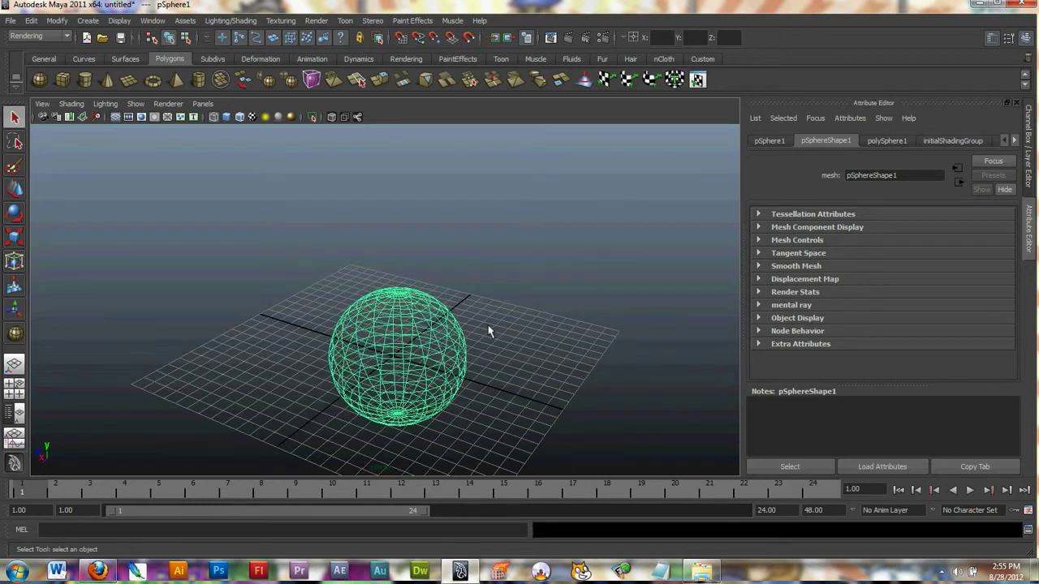
pyautogui.keyDown('alt'); pyautogui.moveTo(471, 340); pyautogui.dragTo(623, 322, button='right'); pyautogui.keyUp('alt')
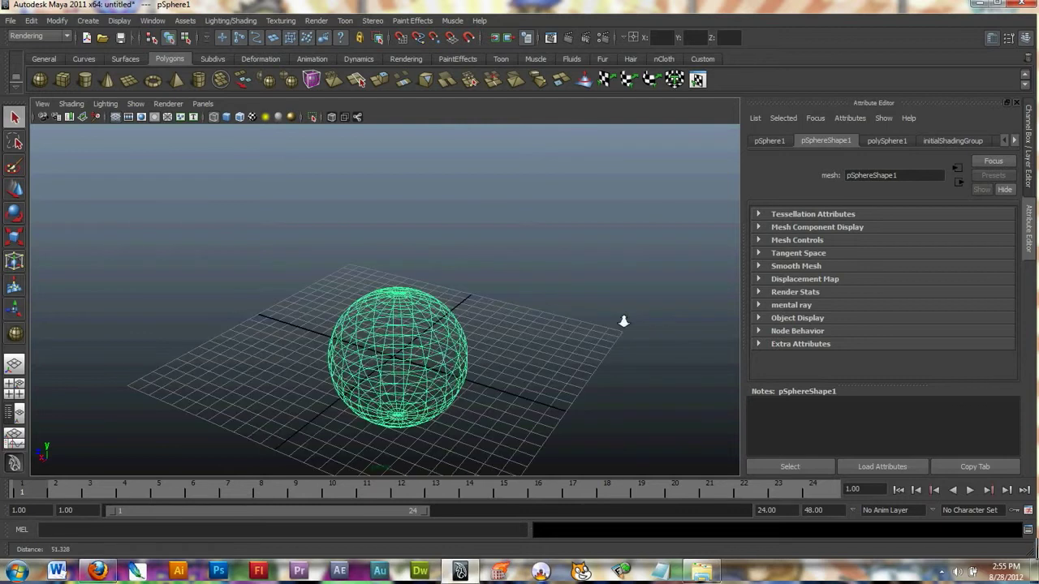
pyautogui.keyDown('alt'); pyautogui.moveTo(624, 321); pyautogui.dragTo(286, 348); pyautogui.keyUp('alt')
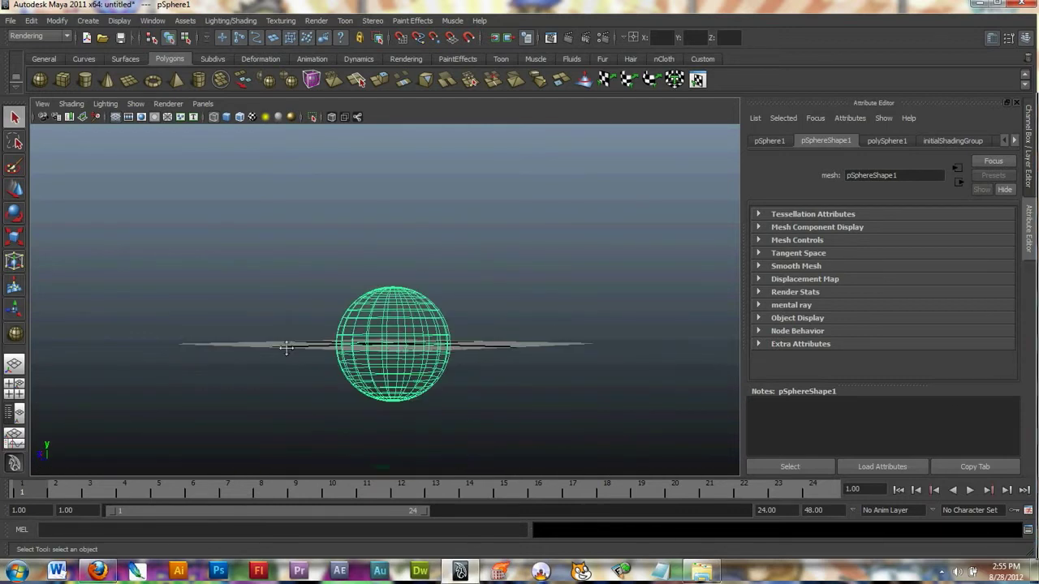
pyautogui.keyDown('alt'); pyautogui.moveTo(286, 347); pyautogui.dragTo(332, 340, button='middle'); pyautogui.keyUp('alt')
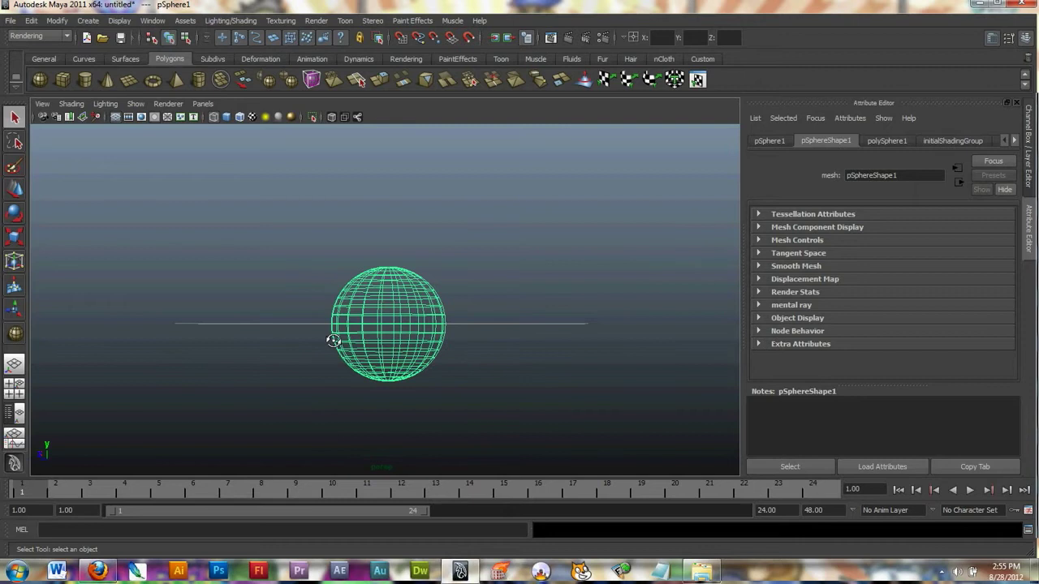
pyautogui.keyDown('alt'); pyautogui.moveTo(332, 341); pyautogui.dragTo(290, 377); pyautogui.keyUp('alt')
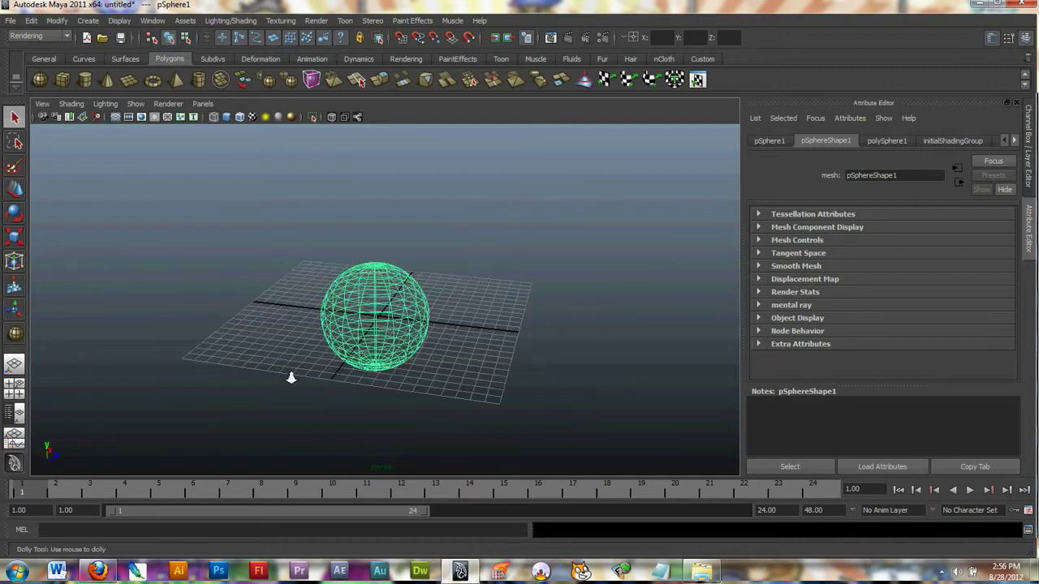
pyautogui.keyDown('alt'); pyautogui.moveTo(291, 377); pyautogui.dragTo(435, 375, button='right'); pyautogui.keyUp('alt')
pyautogui.keyDown('alt'); pyautogui.moveTo(436, 375); pyautogui.dragTo(524, 354); pyautogui.keyUp('alt')
pyautogui.keyDown('alt'); pyautogui.moveTo(524, 355); pyautogui.dragTo(475, 339, button='right'); pyautogui.keyUp('alt')
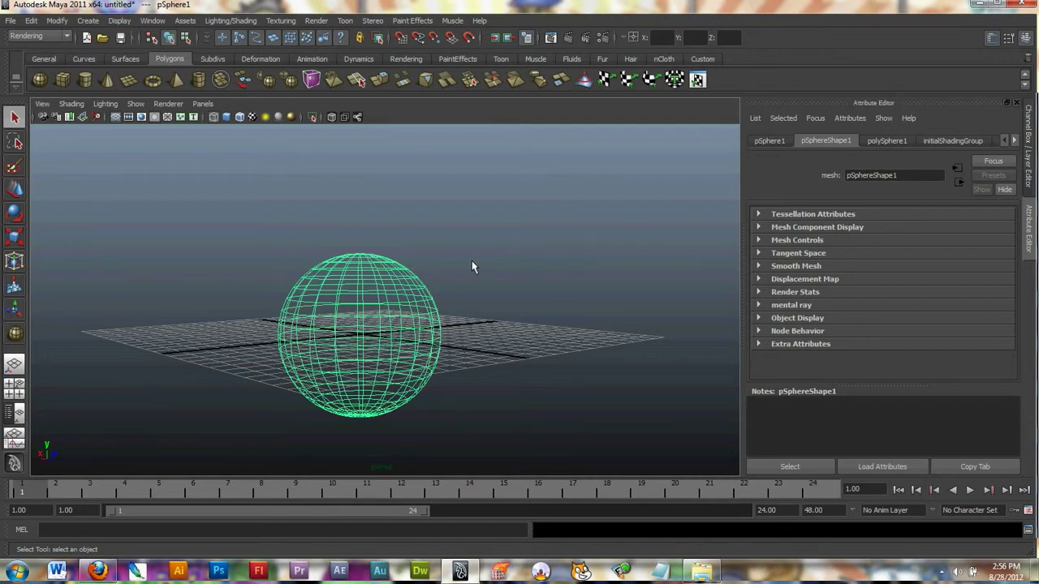
# - Delete the sphere, then draw a tall box cube, pCube1, and delete it too
pyautogui.press('Delete')
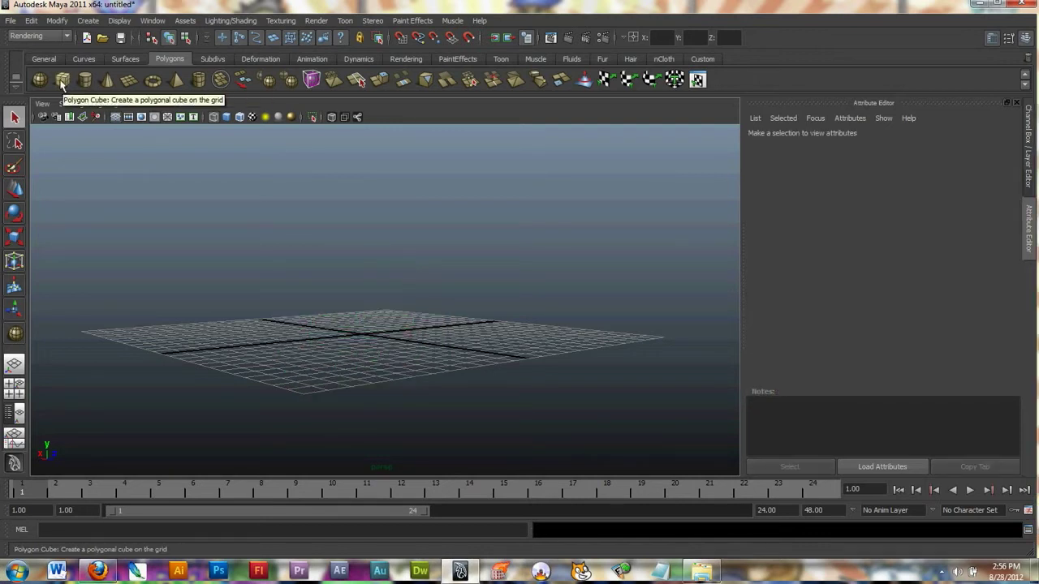
pyautogui.click(61, 81)
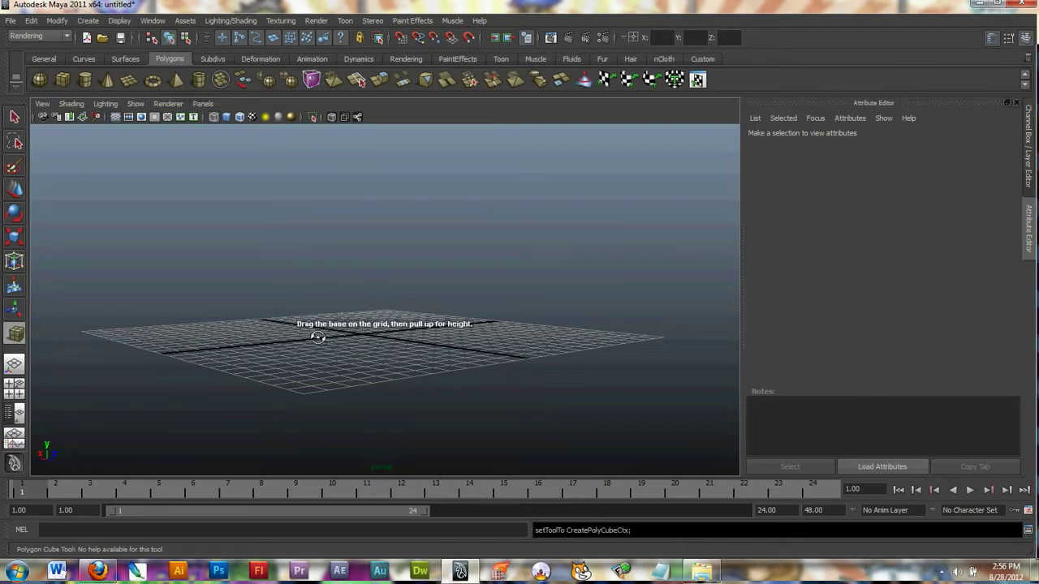
pyautogui.scroll(3, 324, 334)
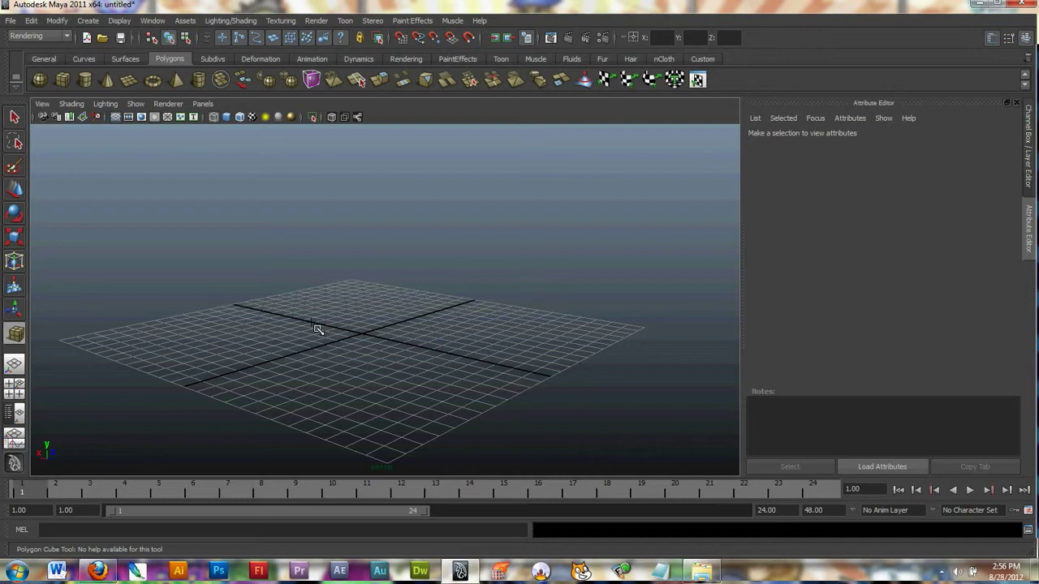
pyautogui.moveTo(317, 329); pyautogui.dragTo(357, 380)
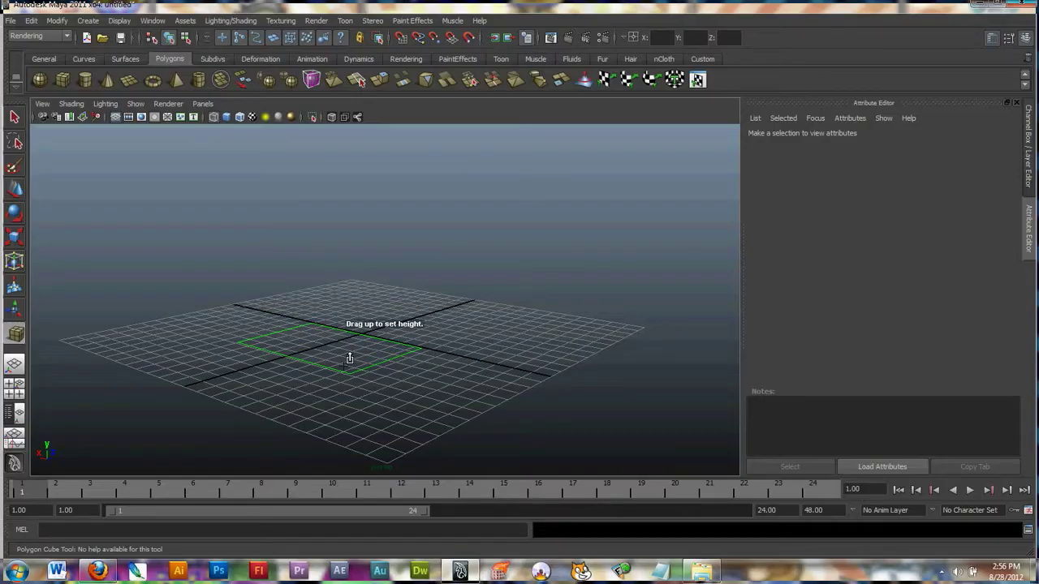
pyautogui.moveTo(350, 338); pyautogui.dragTo(344, 222)
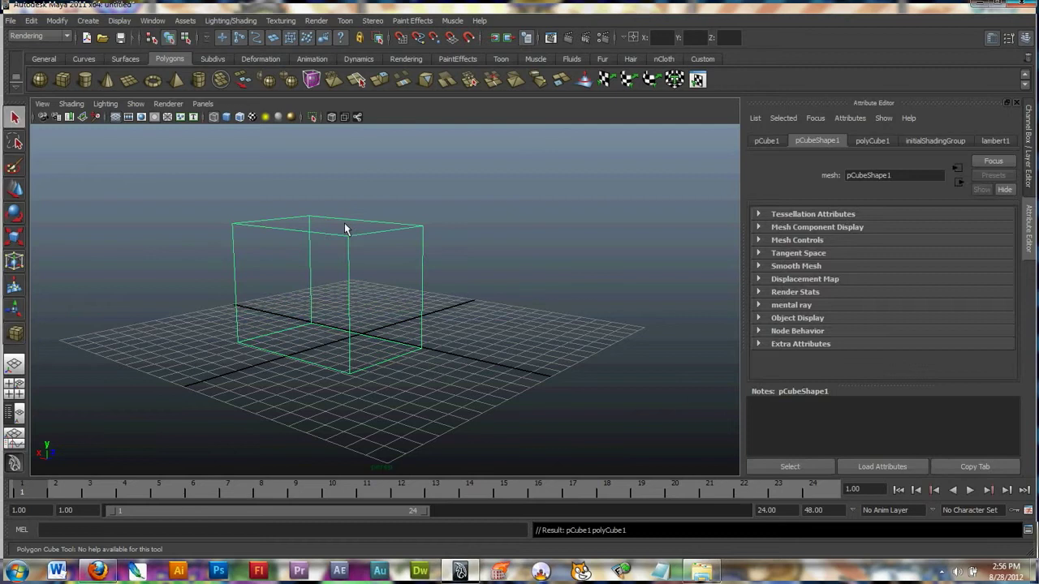
pyautogui.keyDown('alt'); pyautogui.moveTo(445, 337); pyautogui.dragTo(395, 355); pyautogui.keyUp('alt')
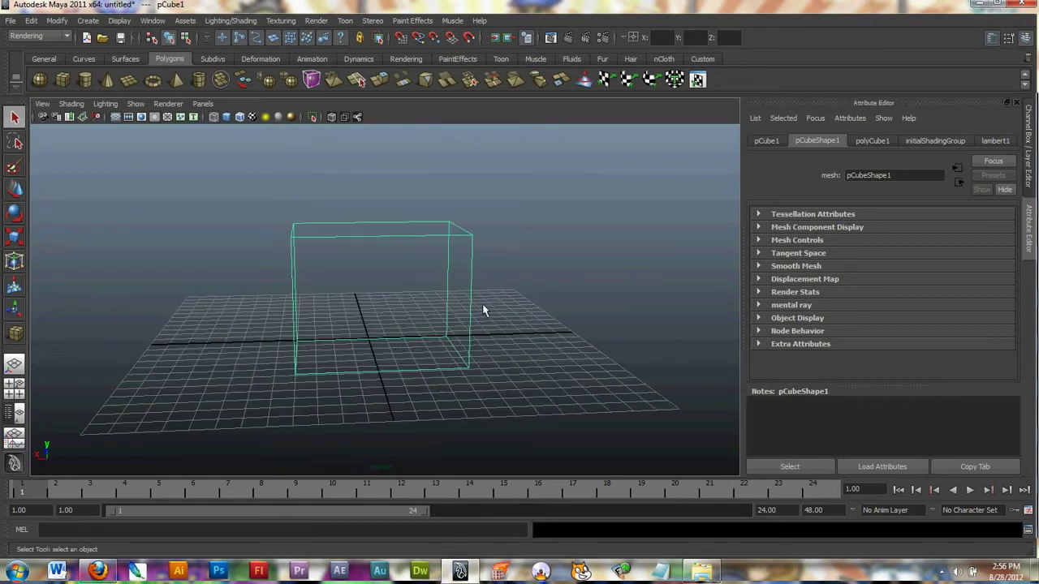
pyautogui.press('Delete')
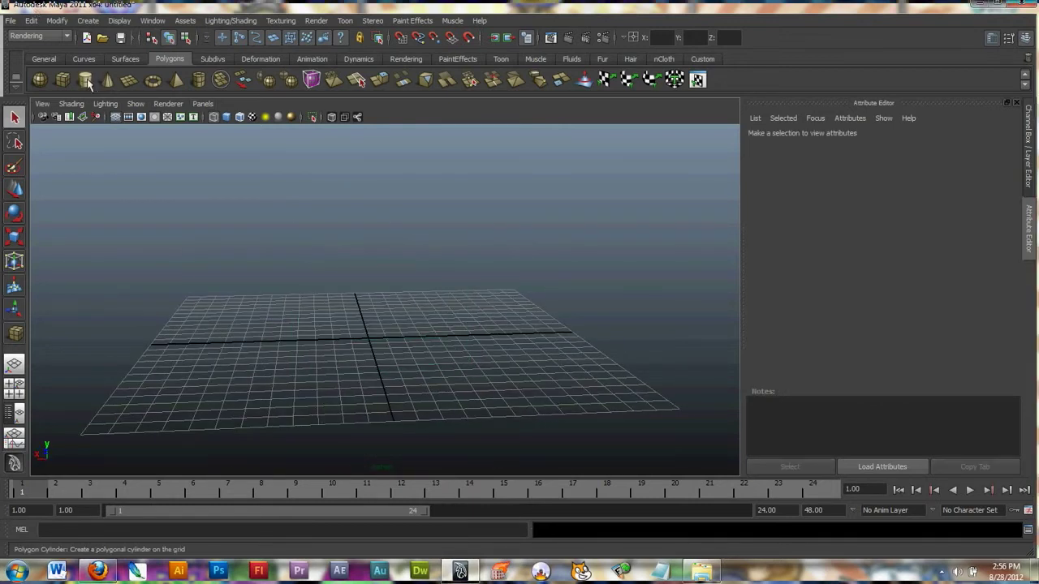
# - Draw a polygon cylinder, pull it up to height, then delete it
pyautogui.click(85, 79)
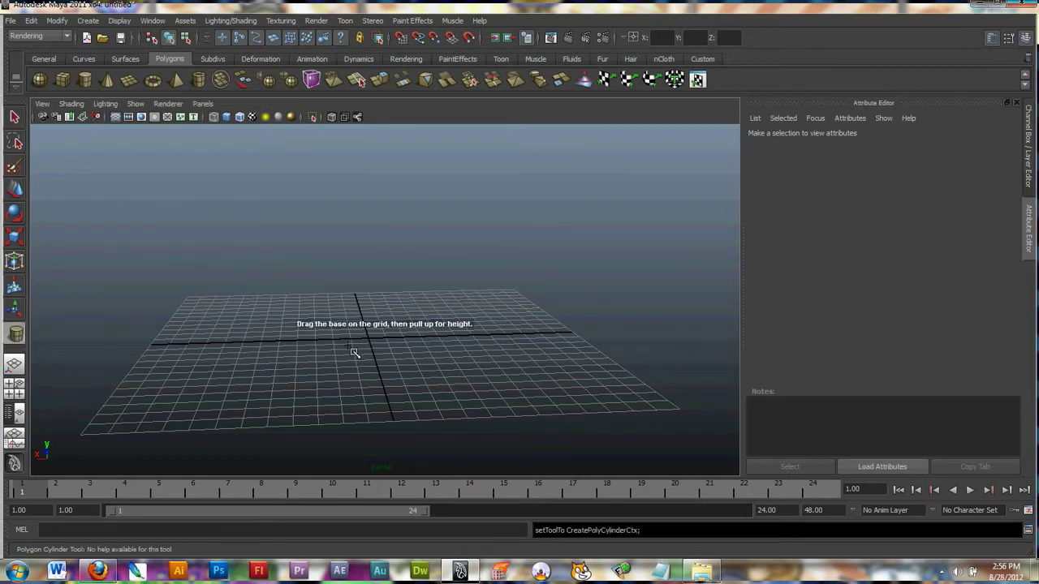
pyautogui.moveTo(342, 335); pyautogui.dragTo(354, 160)
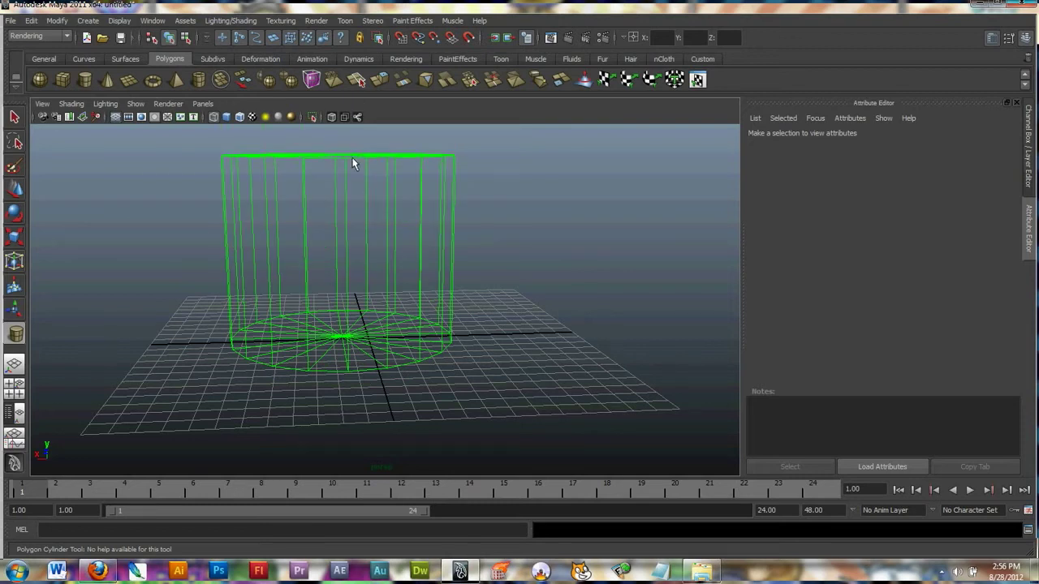
pyautogui.keyDown('alt'); pyautogui.moveTo(269, 295); pyautogui.dragTo(259, 219); pyautogui.keyUp('alt')
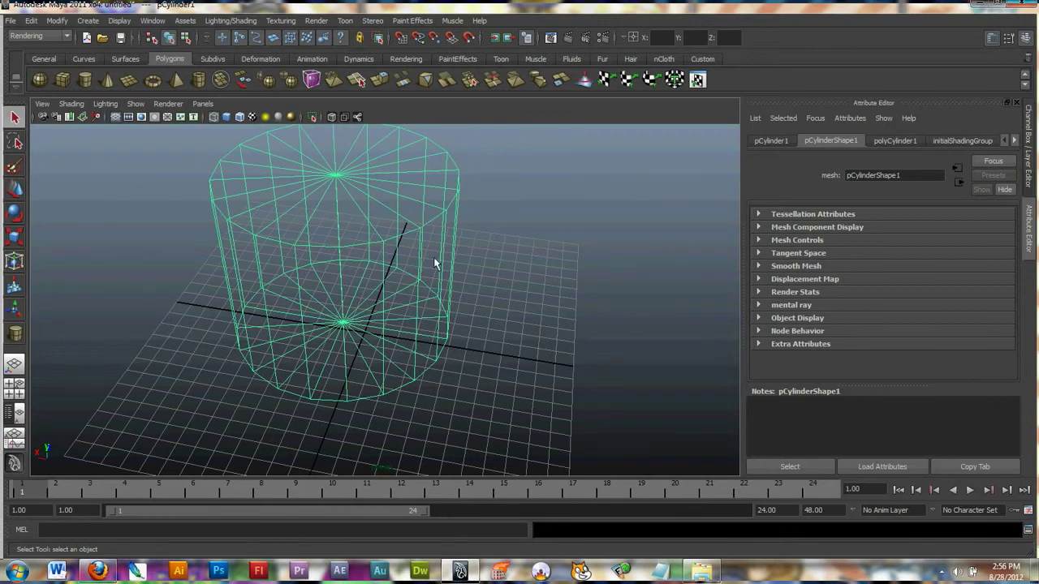
pyautogui.press('Delete')
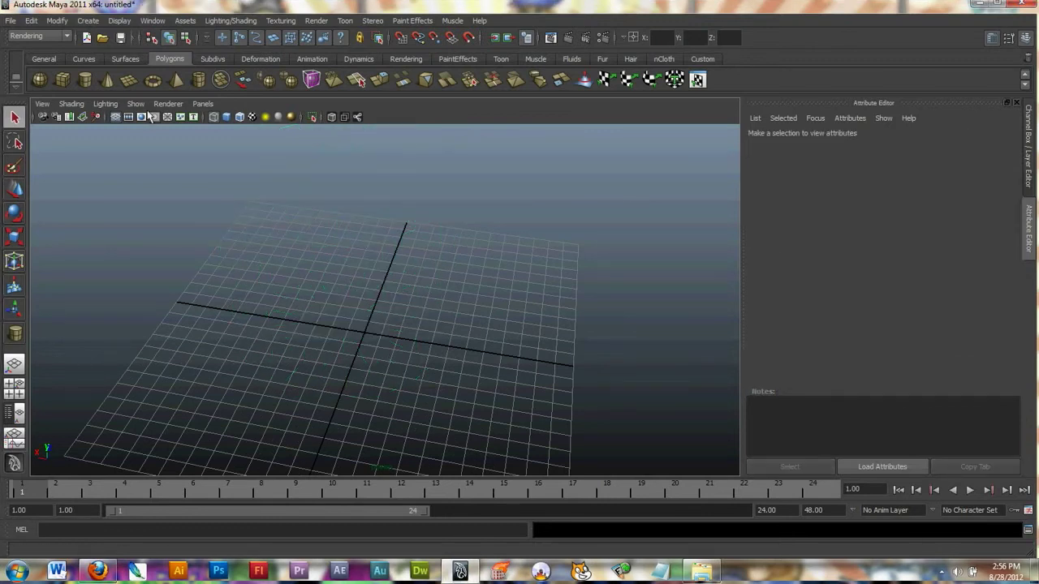
# - Draw a polygon cone, raise its height, then delete it
pyautogui.click(106, 79)
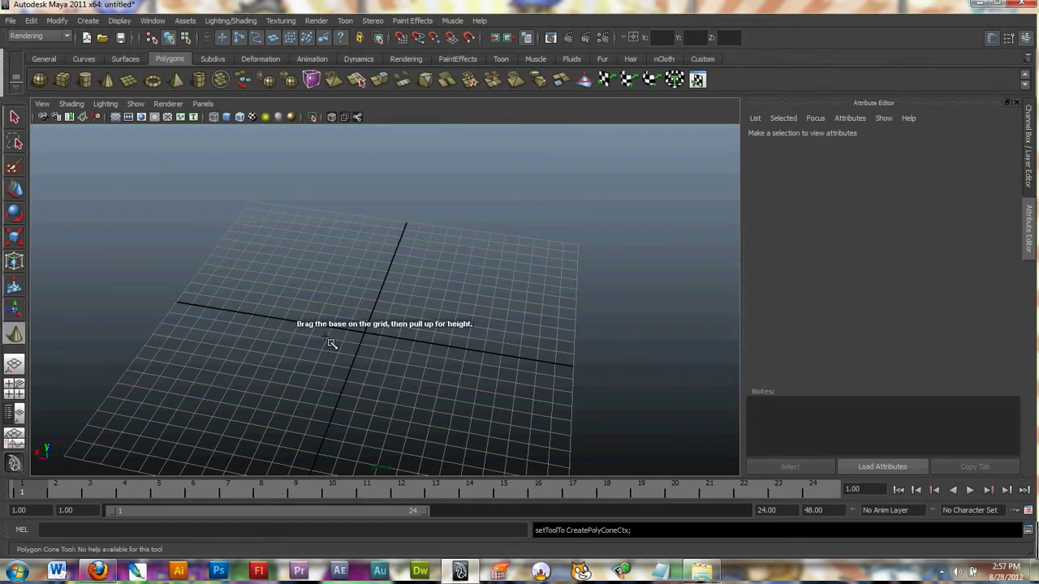
pyautogui.moveTo(311, 335); pyautogui.dragTo(391, 333)
pyautogui.moveTo(305, 204); pyautogui.dragTo(293, 151)
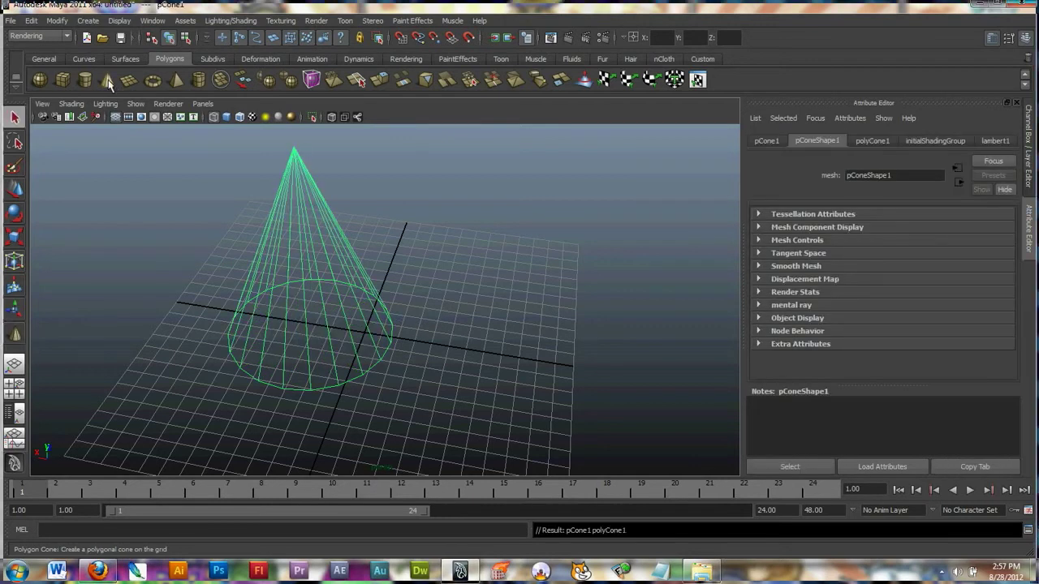
pyautogui.keyDown('alt'); pyautogui.moveTo(365, 325); pyautogui.dragTo(313, 342); pyautogui.keyUp('alt')
pyautogui.press('Delete')
# - Try and delete a plane and a pyramid, then drag out a tall pipe, pPipe1
pyautogui.click(128, 79)
pyautogui.moveTo(467, 426); pyautogui.dragTo(399, 332)
pyautogui.press('Delete')
pyautogui.click(177, 79)
pyautogui.moveTo(323, 349); pyautogui.dragTo(408, 385)
pyautogui.keyDown('alt'); pyautogui.moveTo(408, 386); pyautogui.dragTo(340, 146); pyautogui.keyUp('alt')
pyautogui.press('Delete')
pyautogui.click(198, 78)
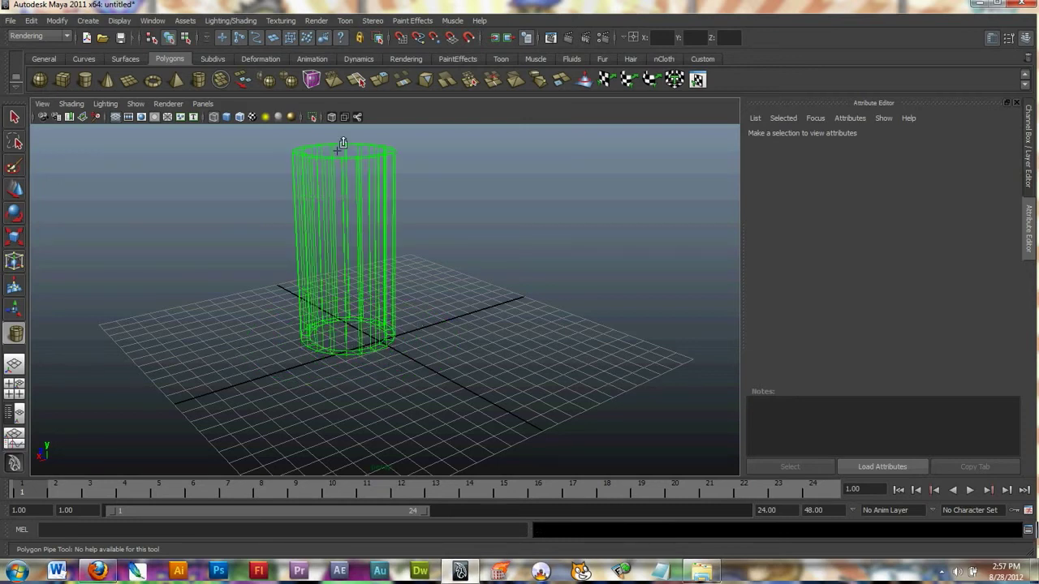
pyautogui.keyDown('alt'); pyautogui.moveTo(208, 254); pyautogui.dragTo(353, 337); pyautogui.keyUp('alt')
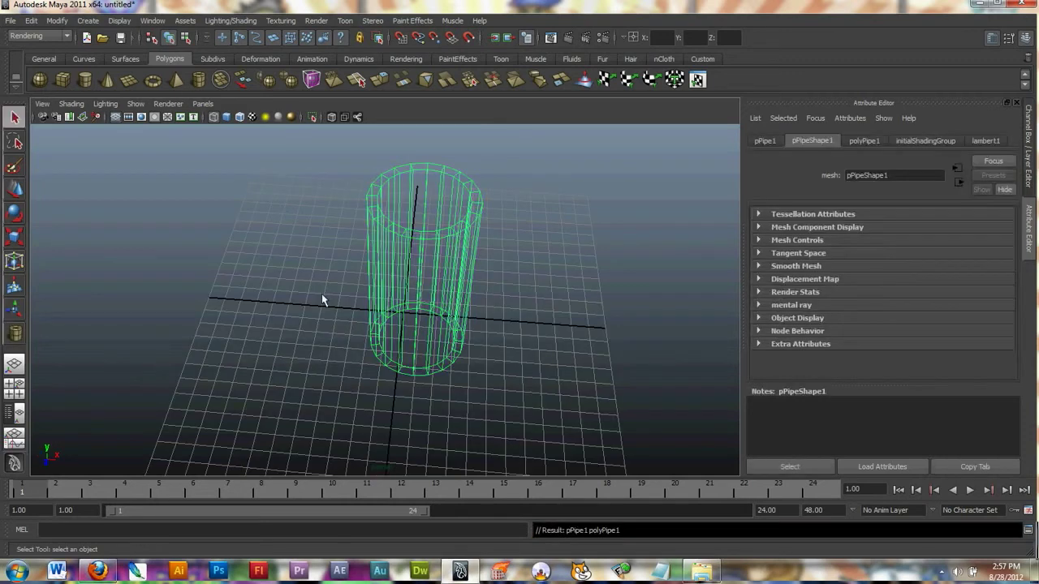
# - Delete the pipe, then draw torus pTorus1, set its ring thickness, and delete it
pyautogui.press('Delete')
pyautogui.click(152, 80)
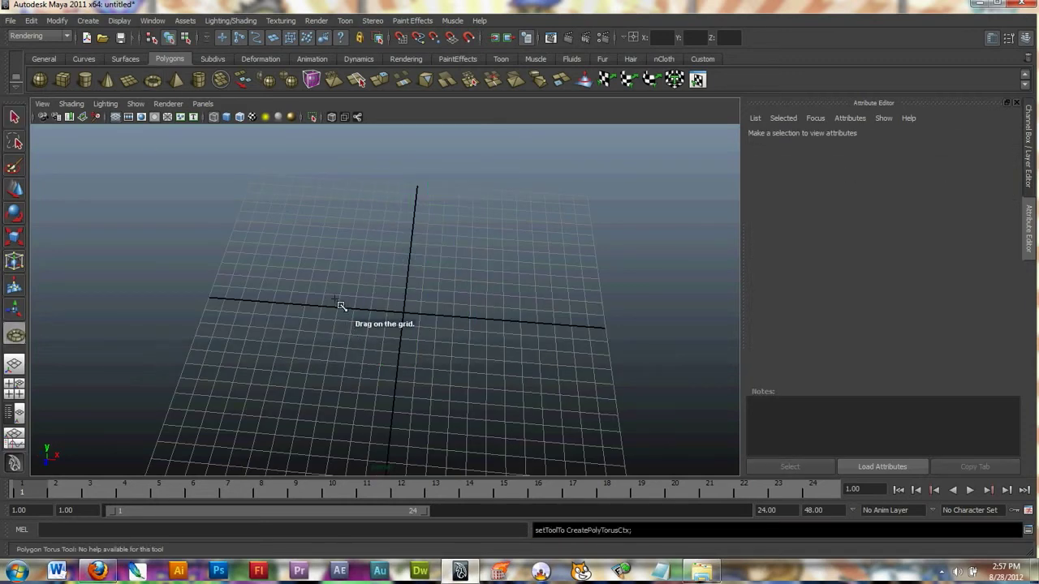
pyautogui.moveTo(344, 300); pyautogui.dragTo(402, 287)
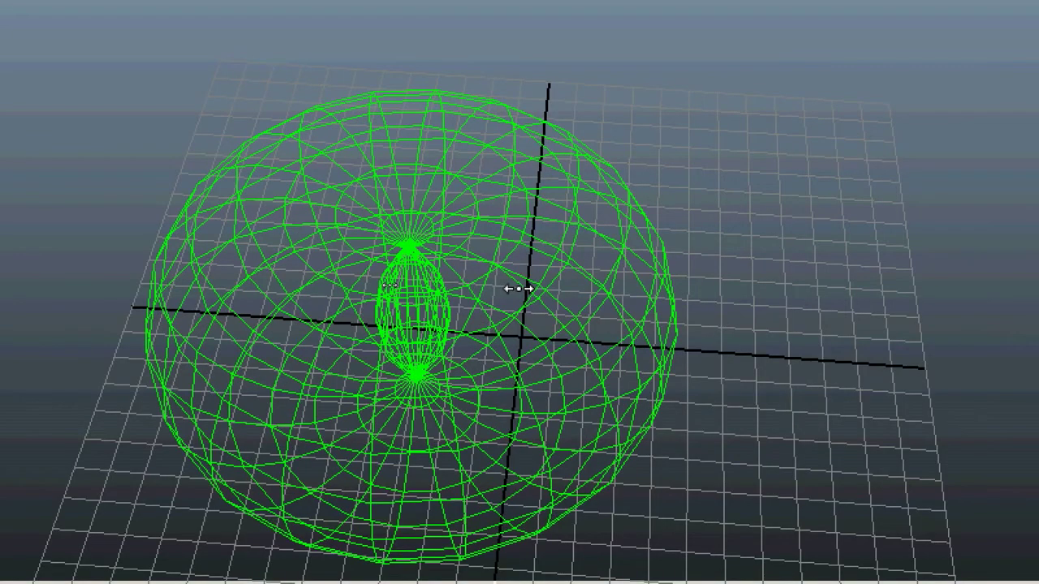
pyautogui.moveTo(519, 288); pyautogui.dragTo(486, 292)
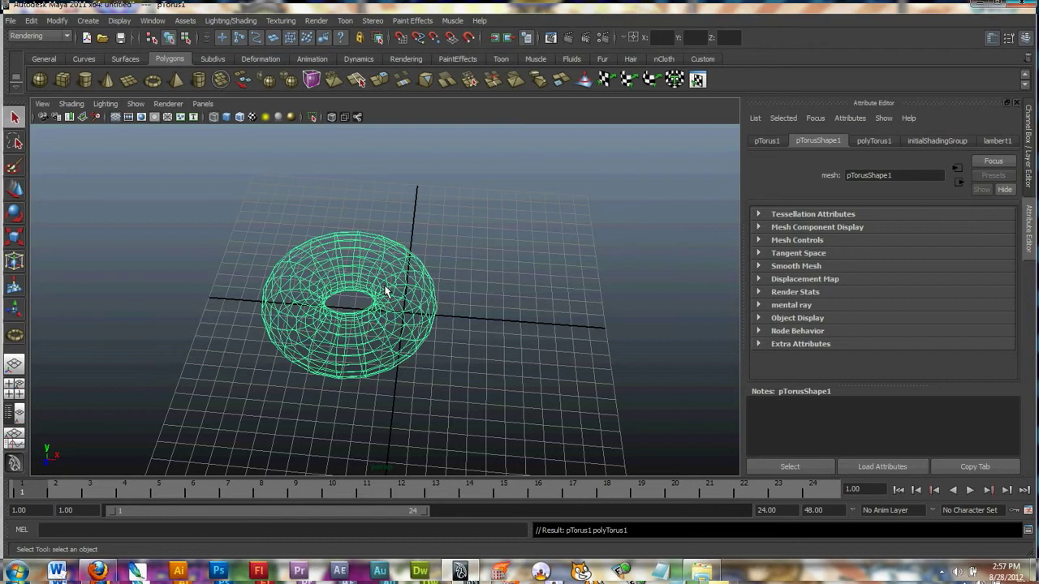
pyautogui.press('Delete')
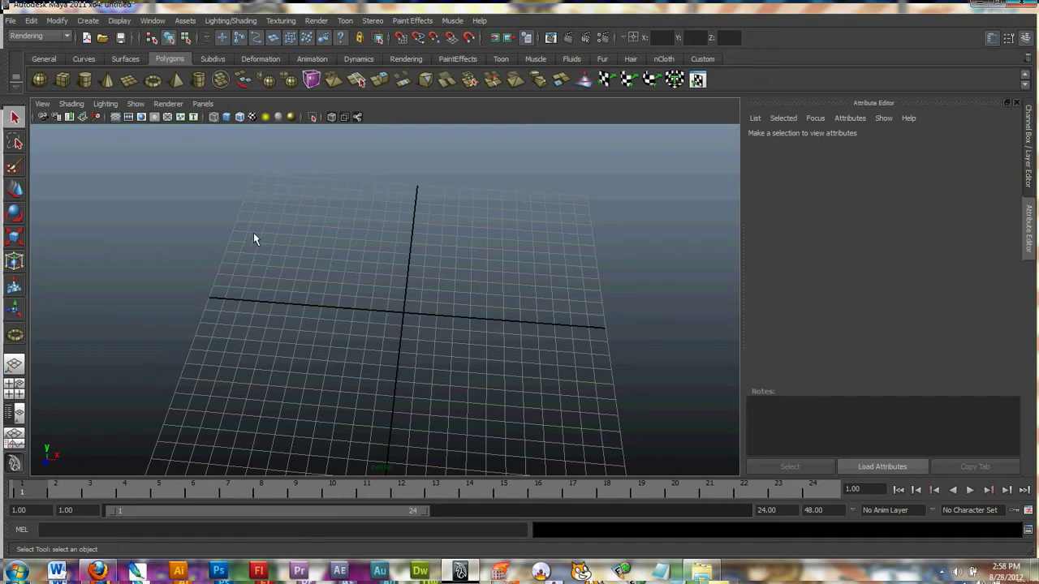
# - Draw a sphere on the grid's left and a raised cube near the centre
pyautogui.click(40, 80)
pyautogui.moveTo(290, 230); pyautogui.dragTo(329, 262)
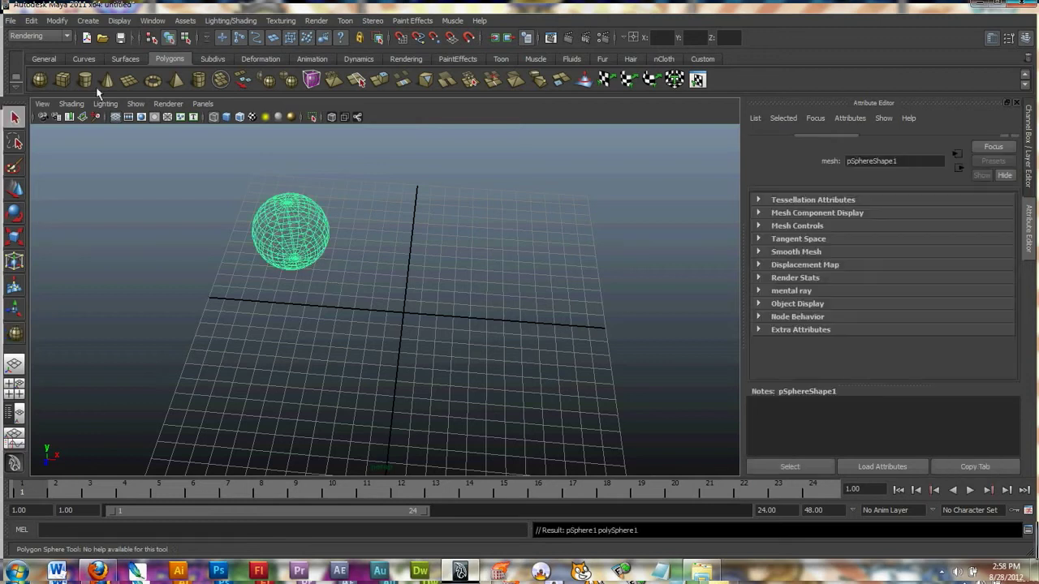
pyautogui.click(62, 80)
pyautogui.moveTo(398, 345); pyautogui.dragTo(427, 285)
pyautogui.keyDown('alt'); pyautogui.moveTo(474, 315); pyautogui.dragTo(349, 318); pyautogui.keyUp('alt')
# - Add a cone, a torus on the left, and a pipe on the right side
pyautogui.click(107, 81)
pyautogui.moveTo(497, 315); pyautogui.dragTo(560, 268)
pyautogui.click(153, 80)
pyautogui.moveTo(241, 313); pyautogui.dragTo(276, 337)
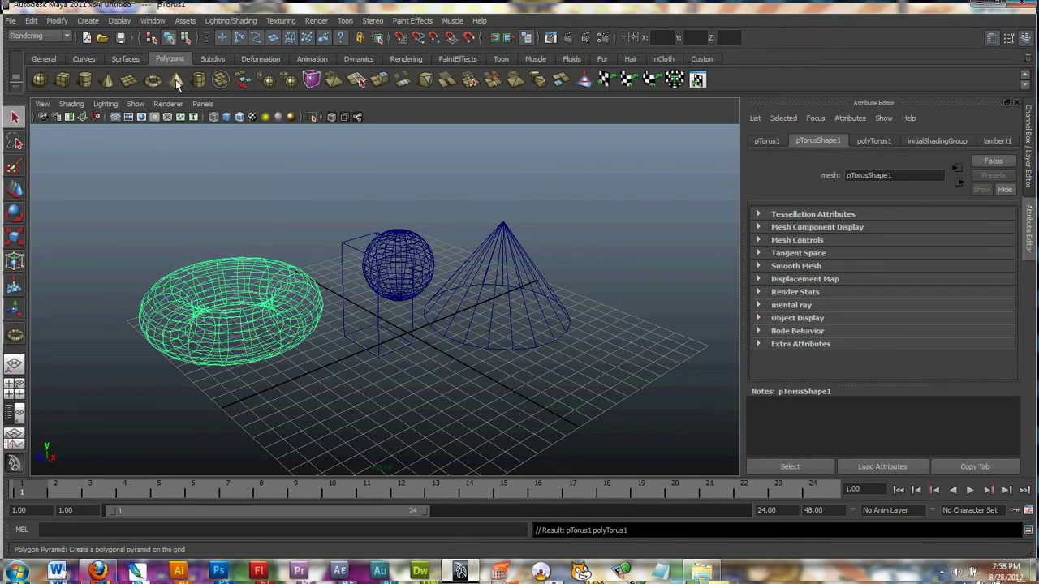
pyautogui.click(198, 79)
pyautogui.moveTo(365, 428); pyautogui.dragTo(434, 345)
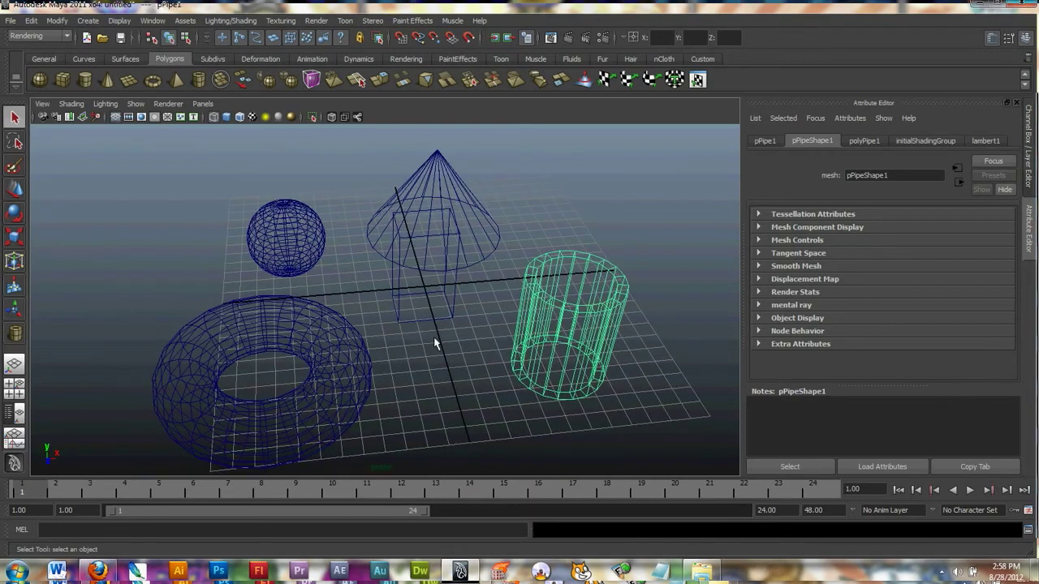
# - Deselect the pipe and view the shapes smooth shaded (5) from another angle
pyautogui.click(479, 430)
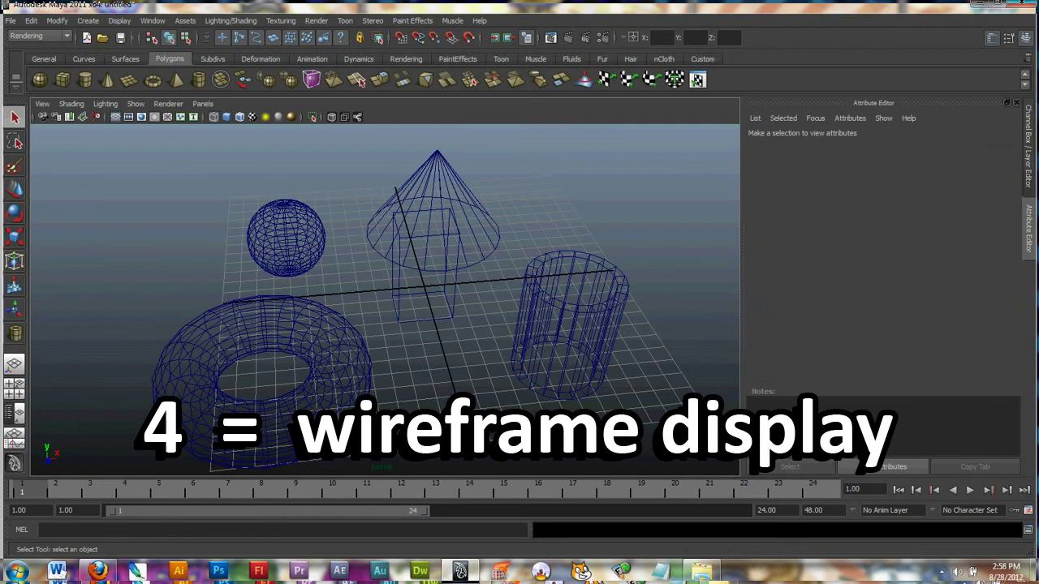
pyautogui.keyDown('alt'); pyautogui.moveTo(475, 352); pyautogui.dragTo(480, 348); pyautogui.keyUp('alt')
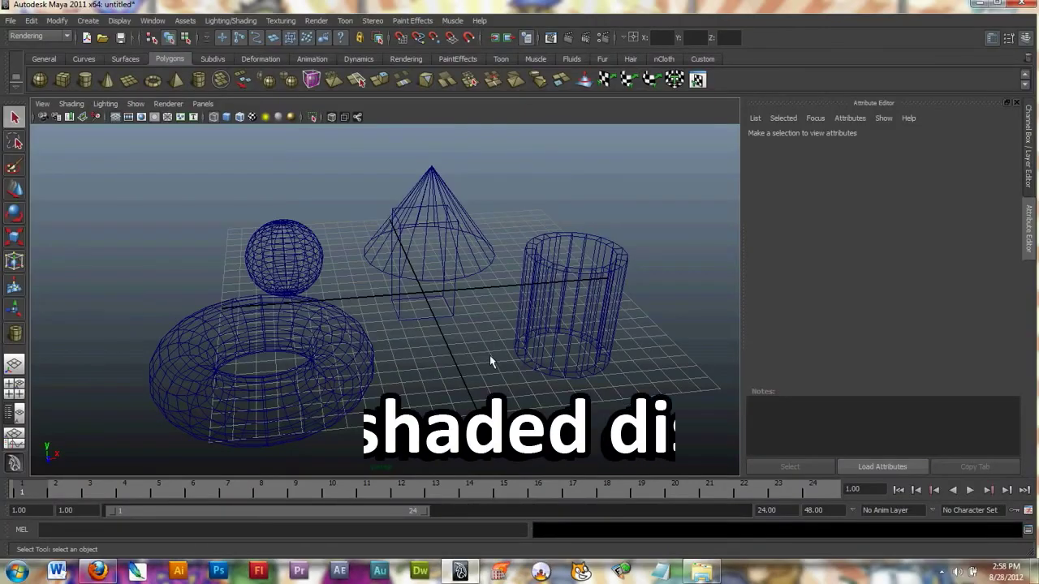
pyautogui.press('5')
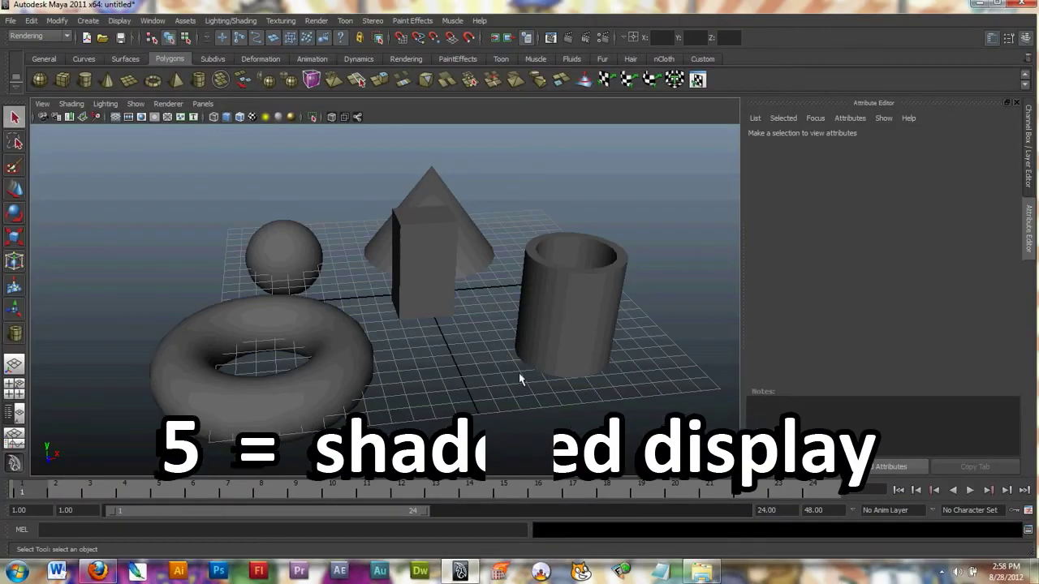
pyautogui.keyDown('alt'); pyautogui.moveTo(519, 373); pyautogui.dragTo(297, 358); pyautogui.keyUp('alt')
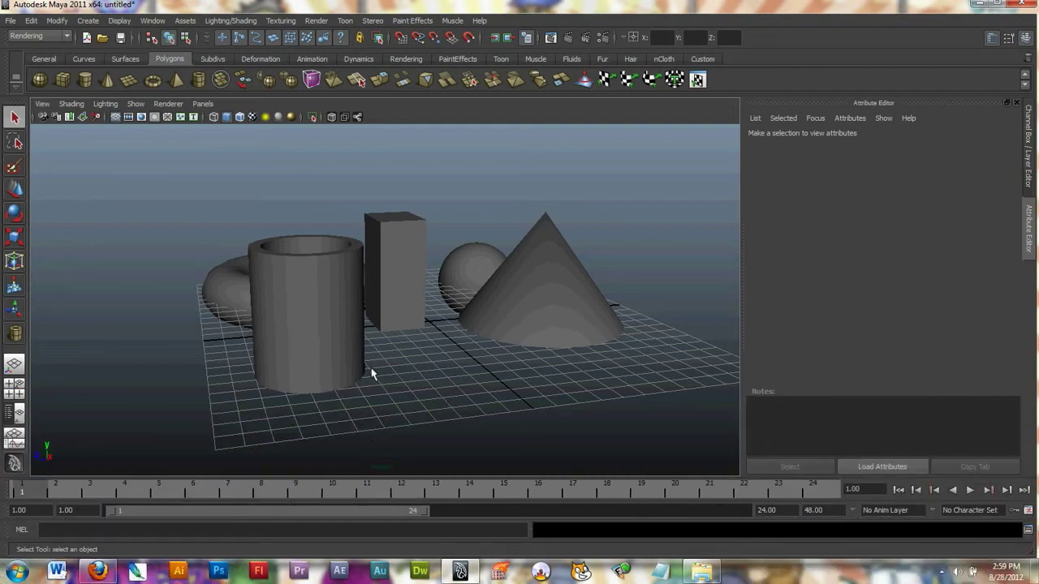
# - Switch to scene lighting (7) and orbit round to the other side
pyautogui.press('7')
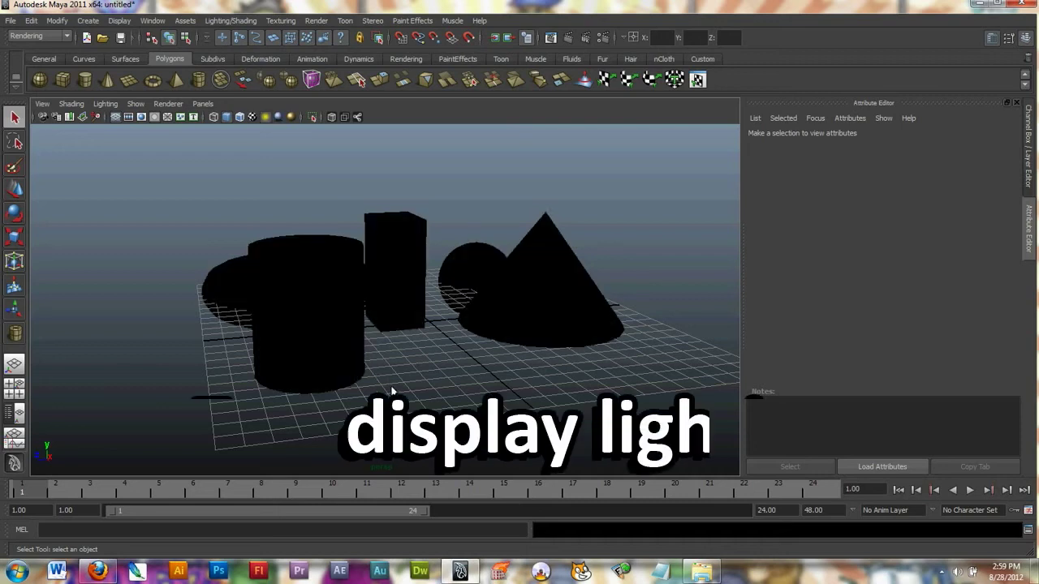
pyautogui.keyDown('alt'); pyautogui.moveTo(411, 337); pyautogui.dragTo(327, 378); pyautogui.keyUp('alt')
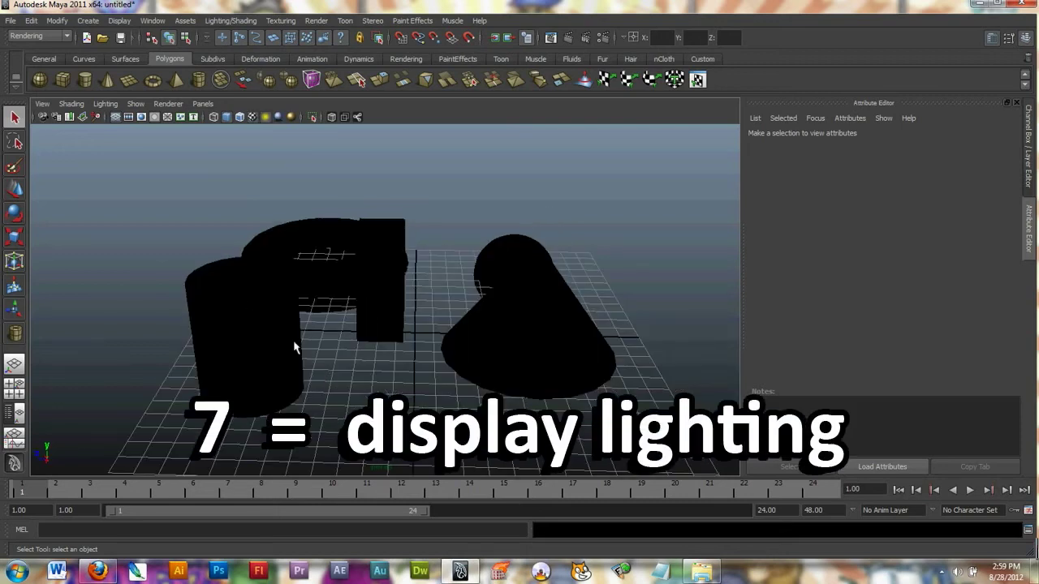
pyautogui.keyDown('alt'); pyautogui.moveTo(297, 347); pyautogui.dragTo(400, 320); pyautogui.keyUp('alt')
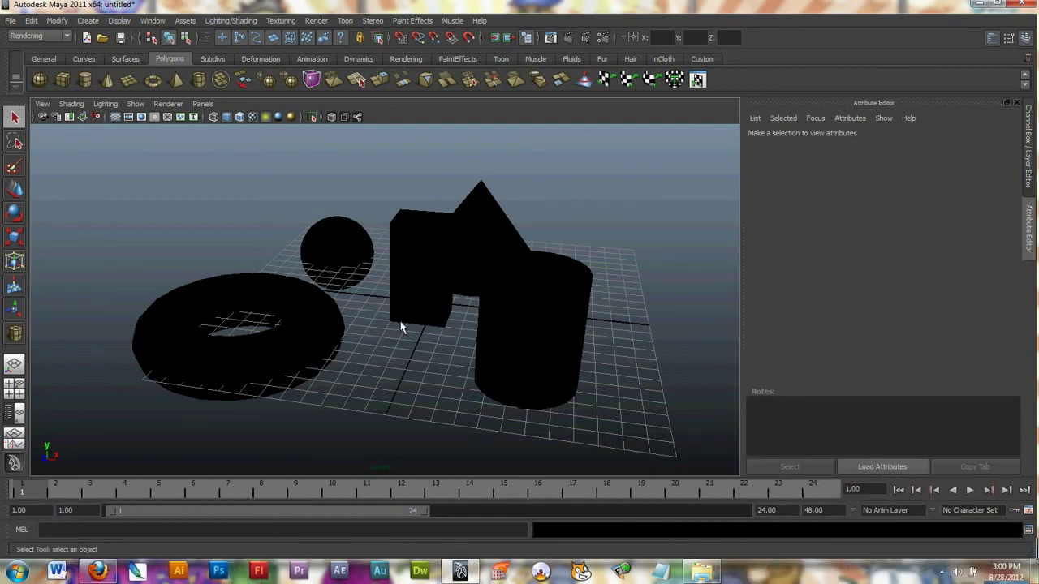
# - Return to wireframe (4), then orbit, pull the camera far back and pan sideways
pyautogui.press('4')
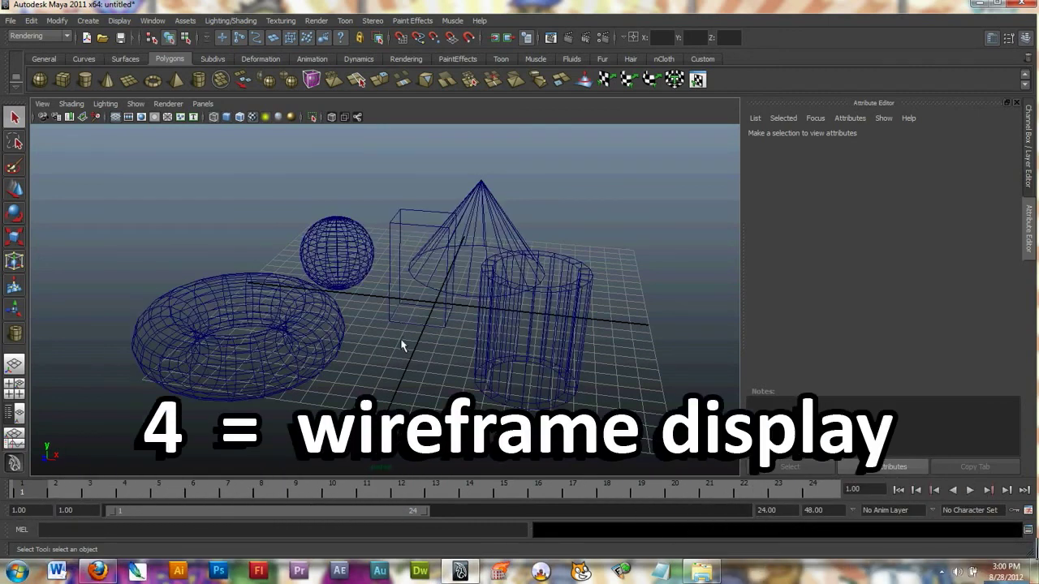
pyautogui.keyDown('alt'); pyautogui.moveTo(381, 356); pyautogui.dragTo(527, 354); pyautogui.keyUp('alt')
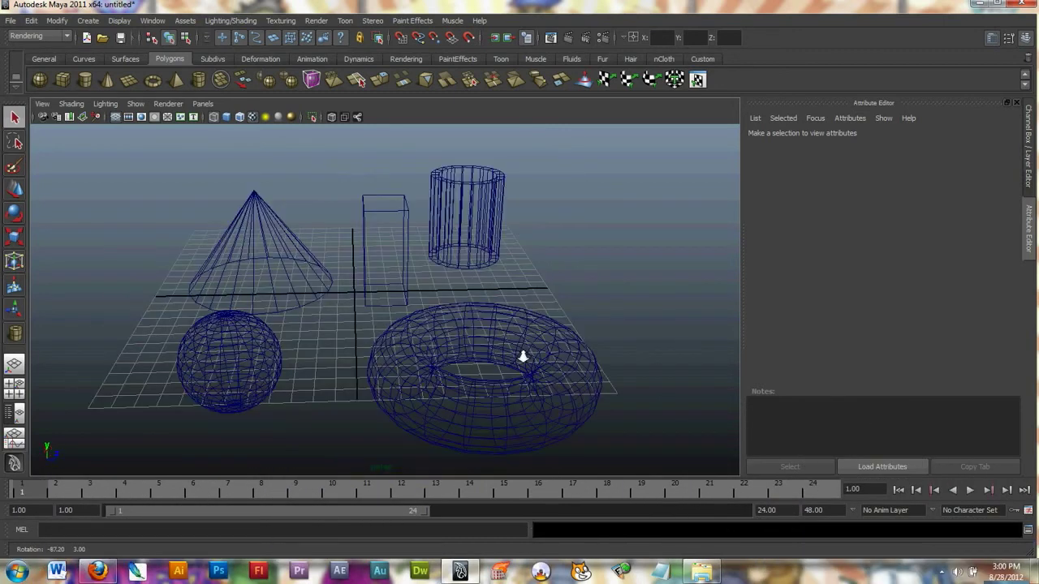
pyautogui.keyDown('alt'); pyautogui.moveTo(527, 354); pyautogui.dragTo(207, 350, button='right'); pyautogui.keyUp('alt')
pyautogui.keyDown('alt'); pyautogui.moveTo(206, 350); pyautogui.dragTo(309, 341); pyautogui.keyUp('alt')
pyautogui.scroll(-5, 308, 340)
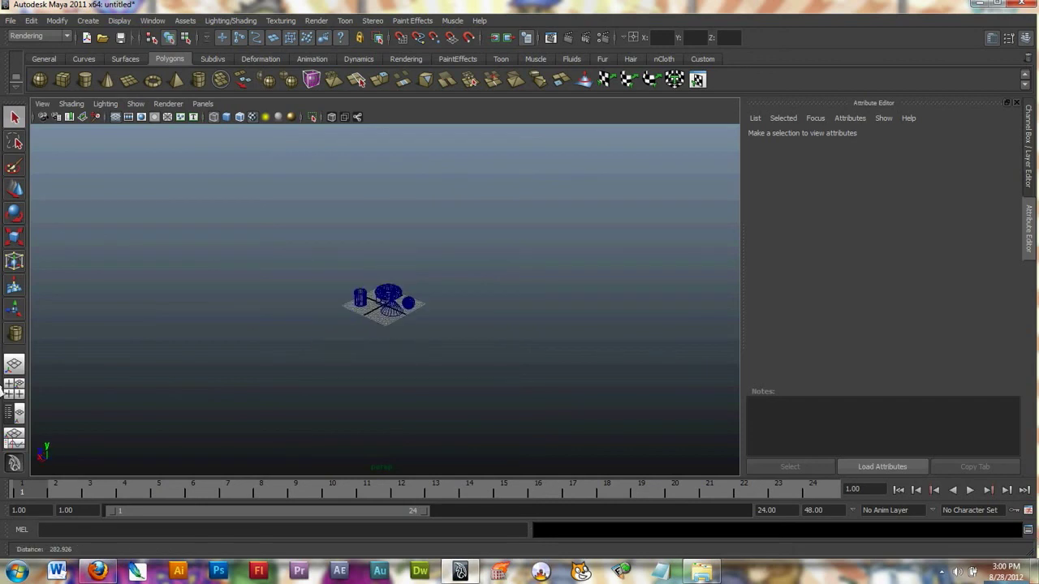
pyautogui.scroll(-5, 434, 384)
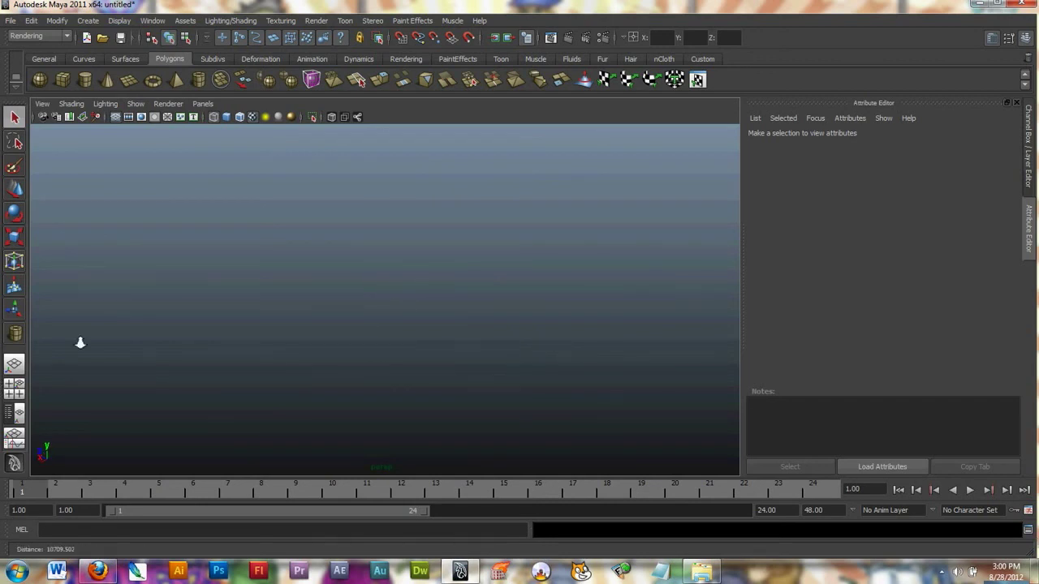
pyautogui.keyDown('alt'); pyautogui.moveTo(471, 276); pyautogui.dragTo(3, 301, button='middle'); pyautogui.keyUp('alt')
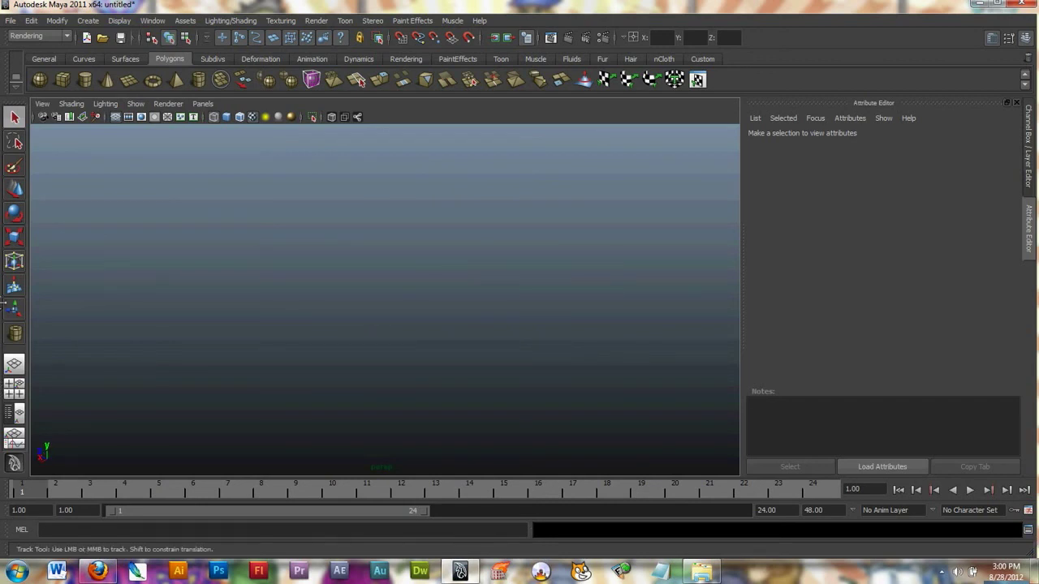
pyautogui.keyDown('alt'); pyautogui.moveTo(338, 271); pyautogui.dragTo(548, 311); pyautogui.keyUp('alt')
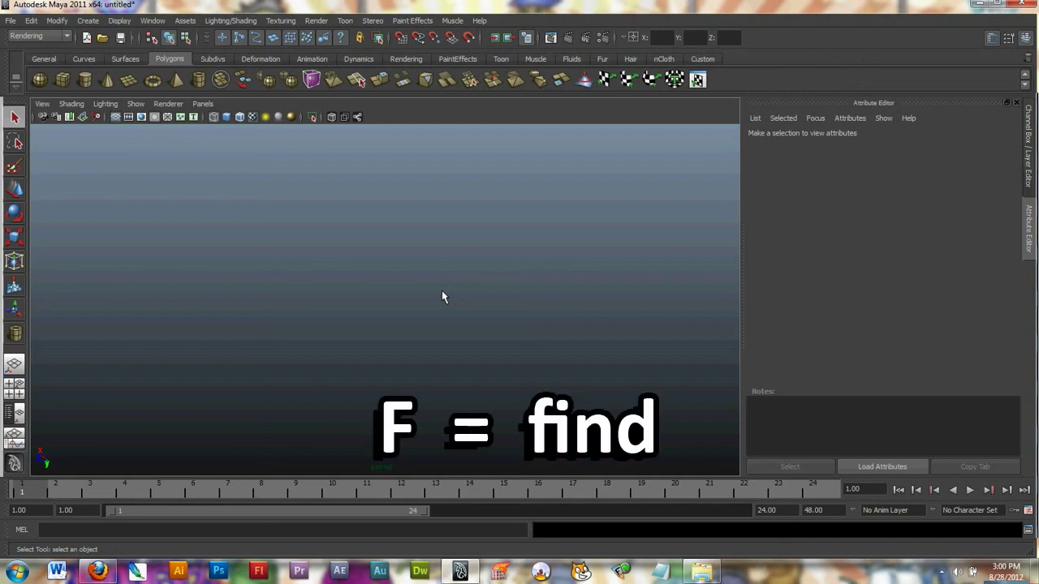
# - Frame all five shapes, orbit to a new angle, and switch to smooth shaded (5)
pyautogui.press('a')
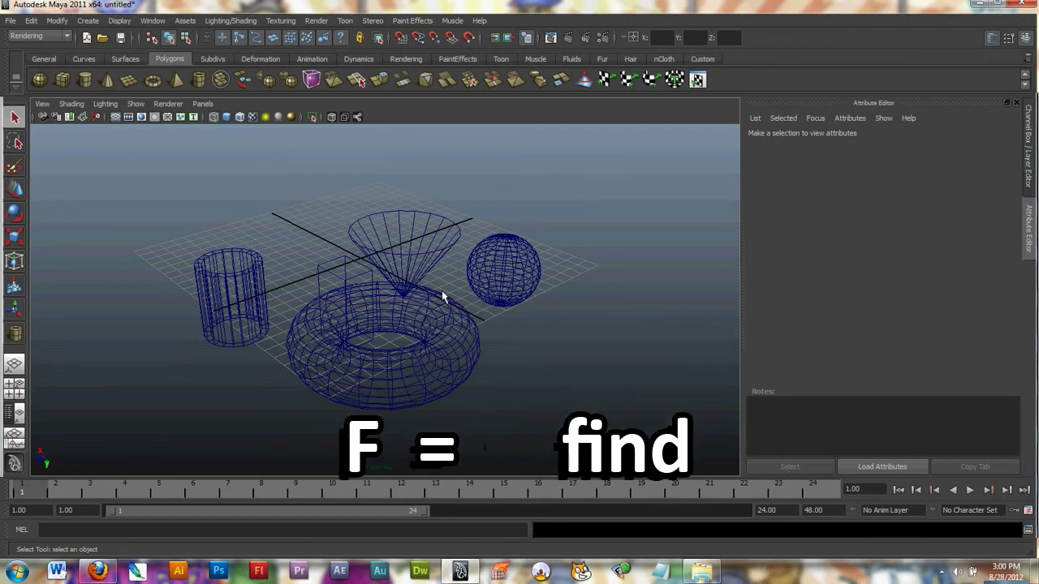
pyautogui.moveTo(443, 297)
pyautogui.keyDown('alt'); pyautogui.mouseDown()
pyautogui.moveTo(361, 222)
pyautogui.moveTo(470, 378)
pyautogui.moveTo(342, 347)
pyautogui.moveTo(523, 414)
pyautogui.mouseUp(); pyautogui.keyUp('alt')
pyautogui.press('5')
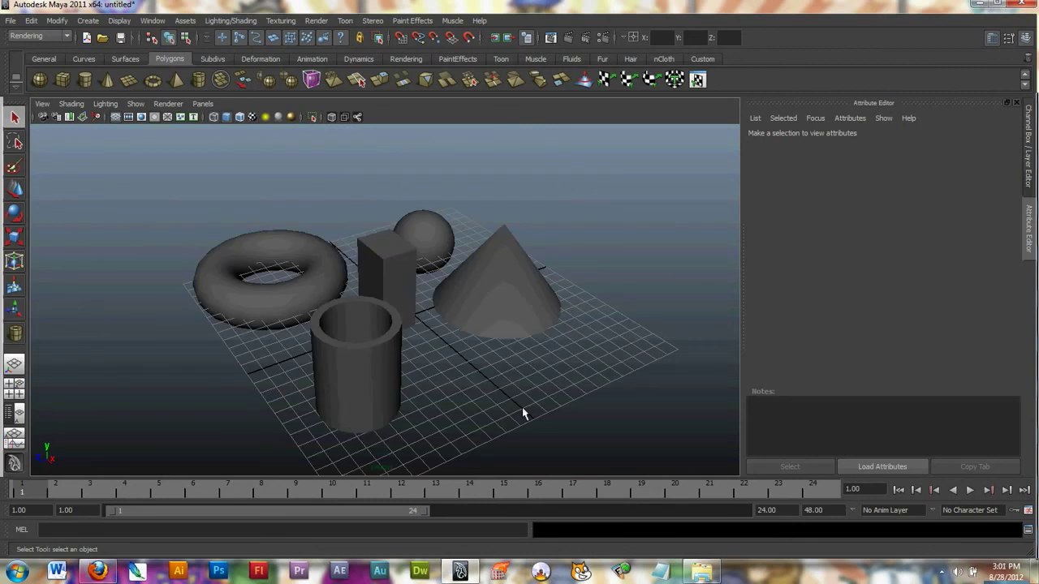